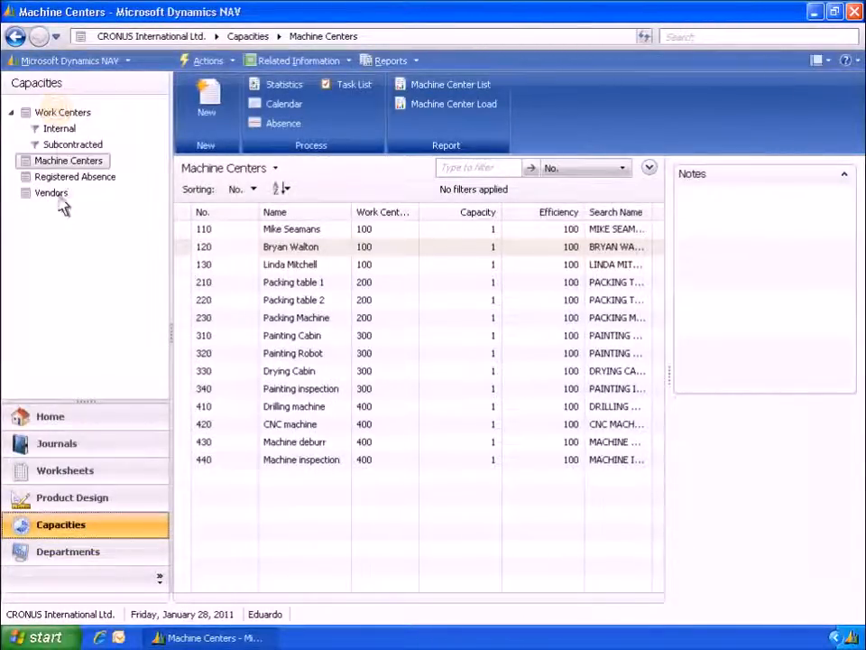
Step: Set the subcontractor of work center 500 External Painting to WalkerHolland and save its card
{"action": "left_click", "coordinate": [59, 115]}
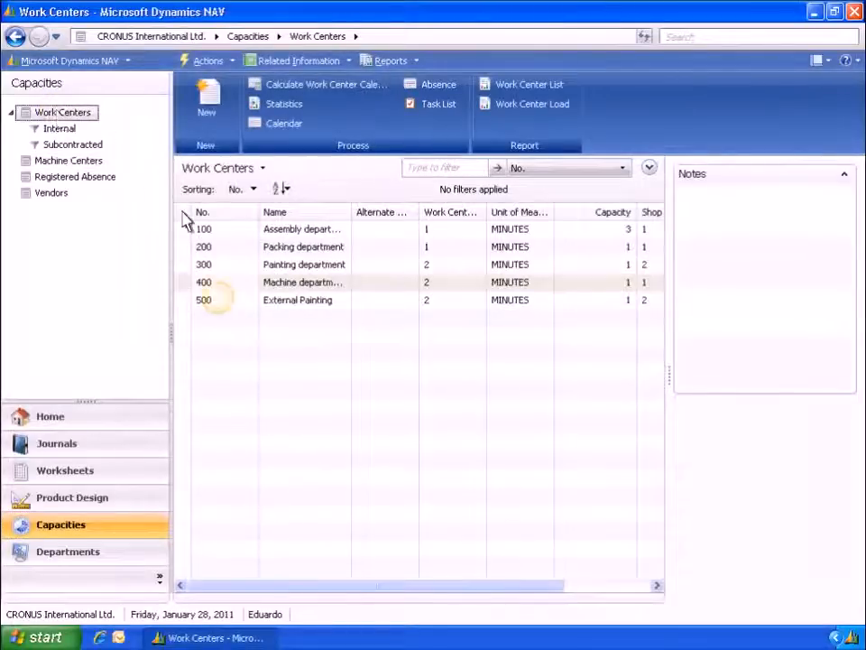
{"action": "double_click", "coordinate": [221, 305]}
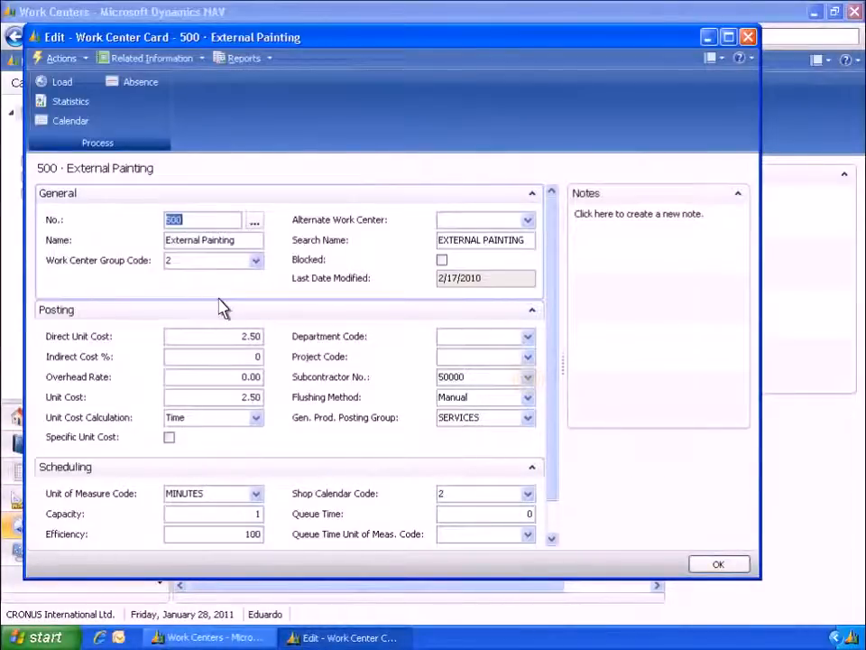
{"action": "left_click", "coordinate": [529, 377]}
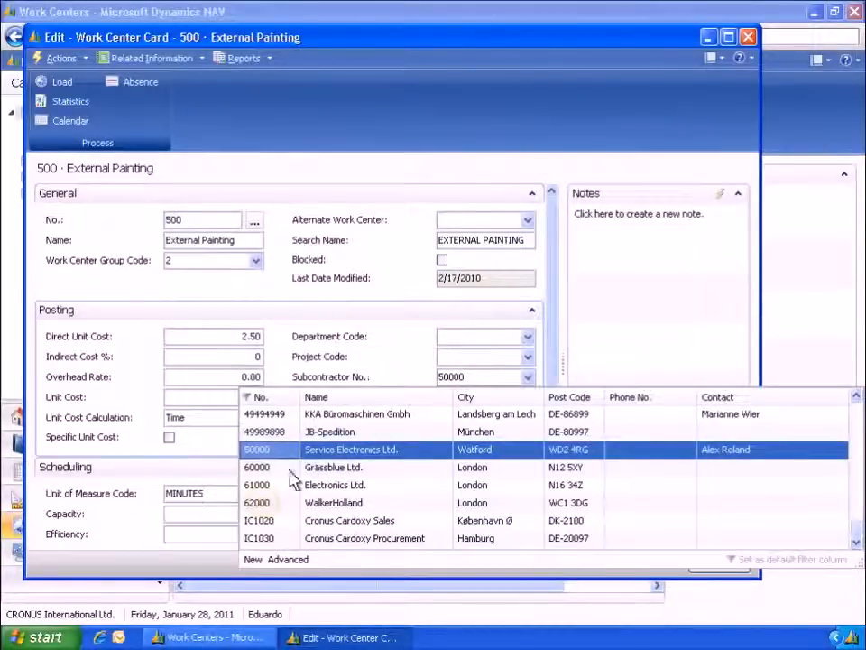
{"action": "left_click", "coordinate": [268, 505]}
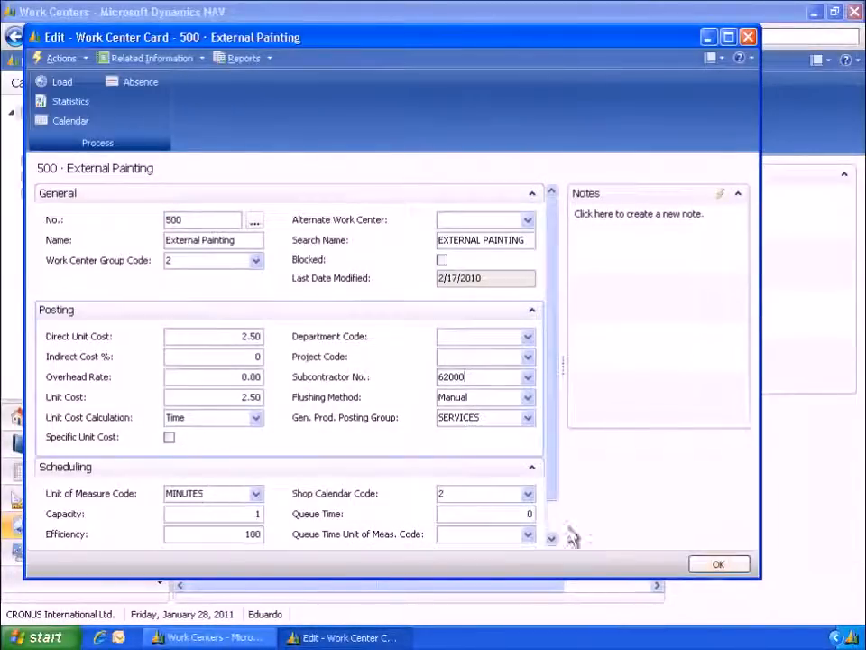
{"action": "left_click", "coordinate": [721, 565]}
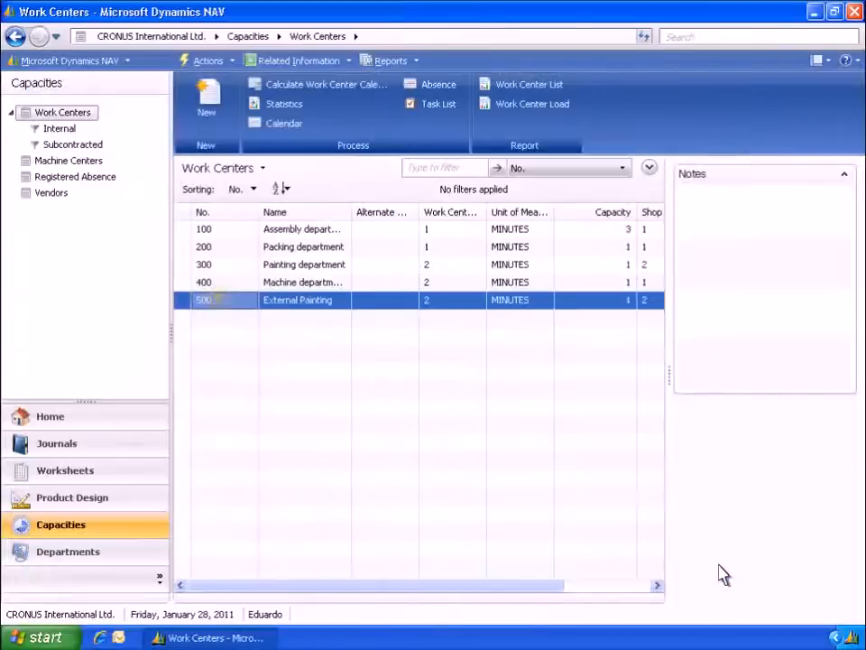
Step: Calculate the work center calendar for No. 500 from the External Painting card's calendar matrix, and return to the work center list
{"action": "double_click", "coordinate": [221, 301]}
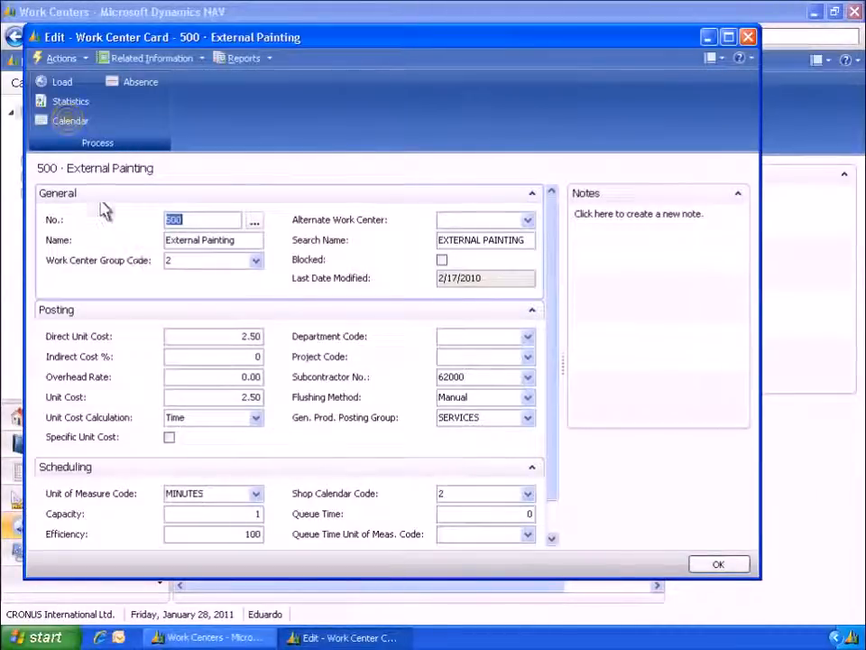
{"action": "left_click", "coordinate": [70, 123]}
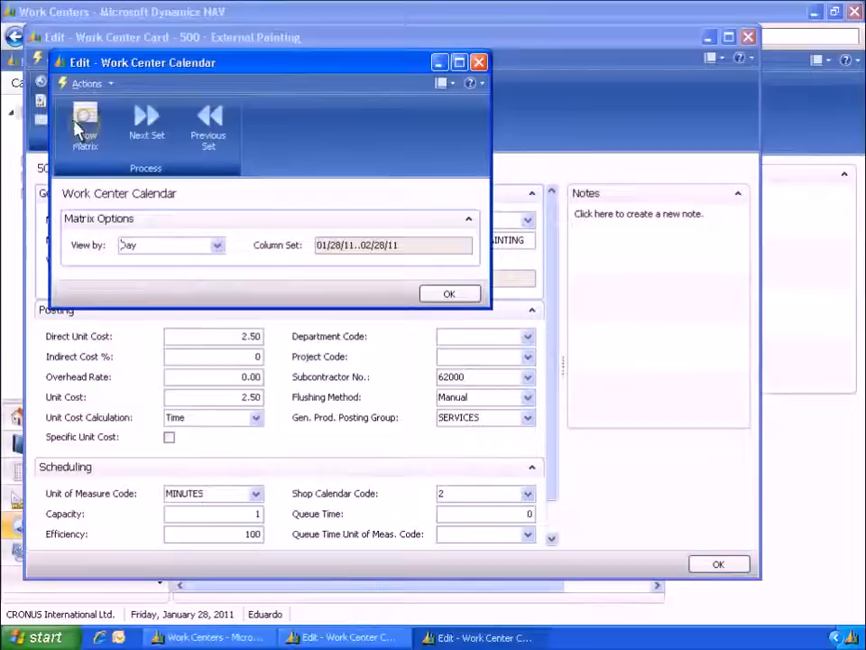
{"action": "left_click", "coordinate": [85, 131]}
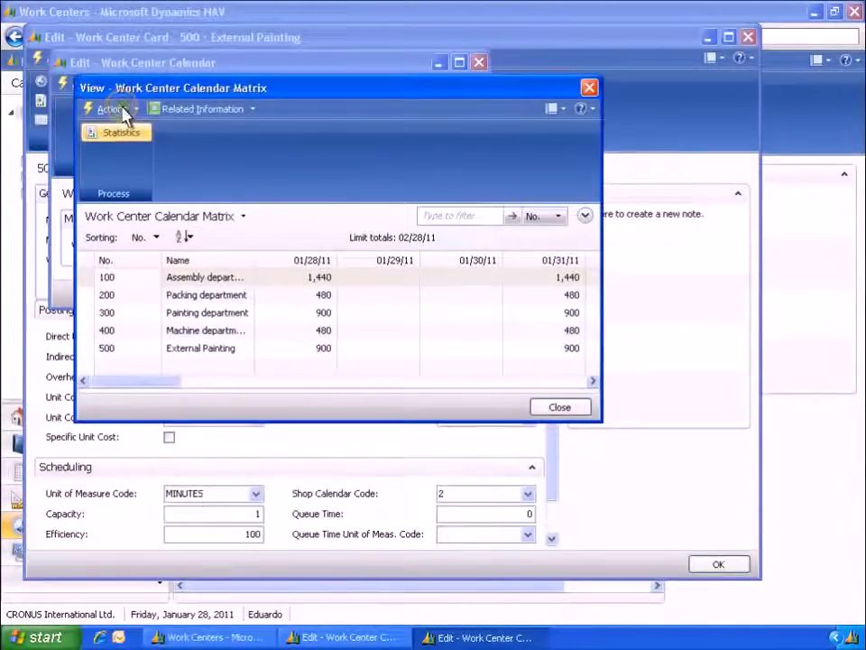
{"action": "left_click", "coordinate": [120, 112]}
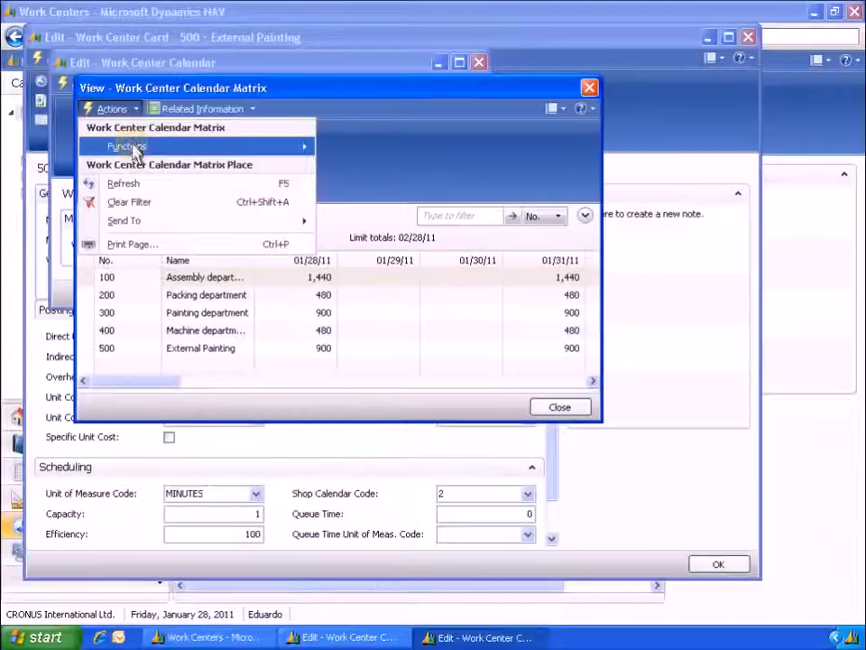
{"action": "mouse_move", "coordinate": [134, 147]}
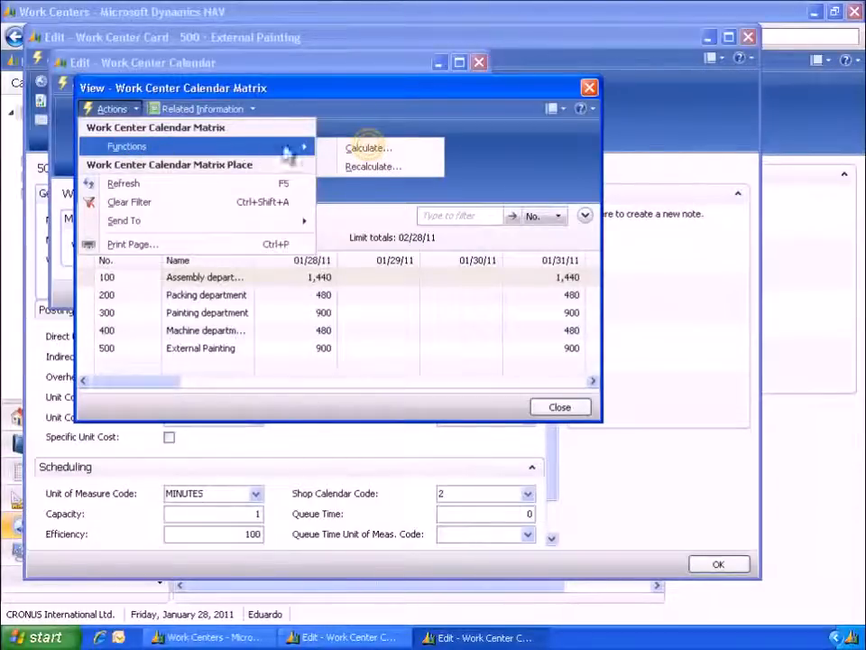
{"action": "left_click", "coordinate": [368, 149]}
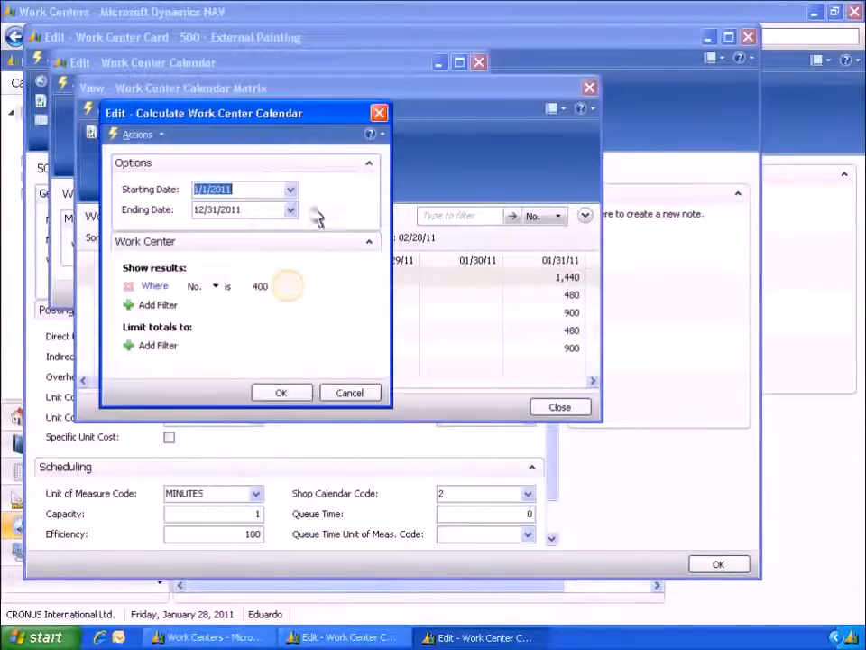
{"action": "left_click", "coordinate": [290, 291]}
{"action": "type", "text": "500"}
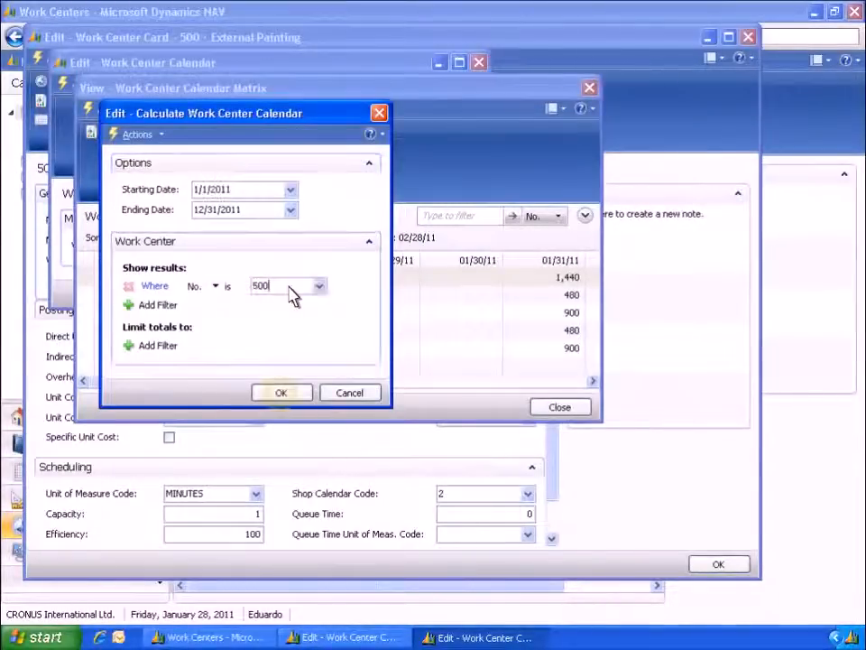
{"action": "left_click", "coordinate": [282, 397]}
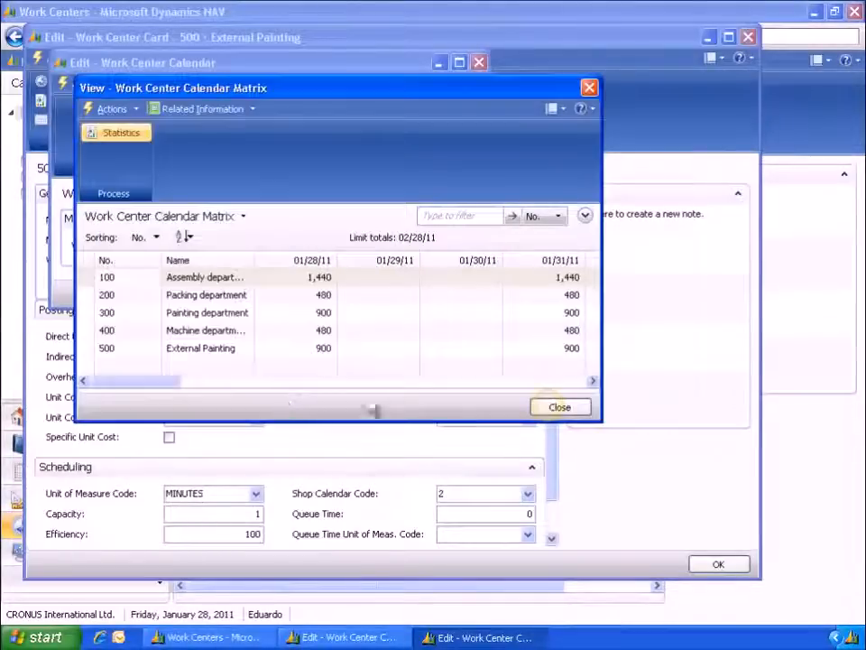
{"action": "left_click", "coordinate": [556, 408]}
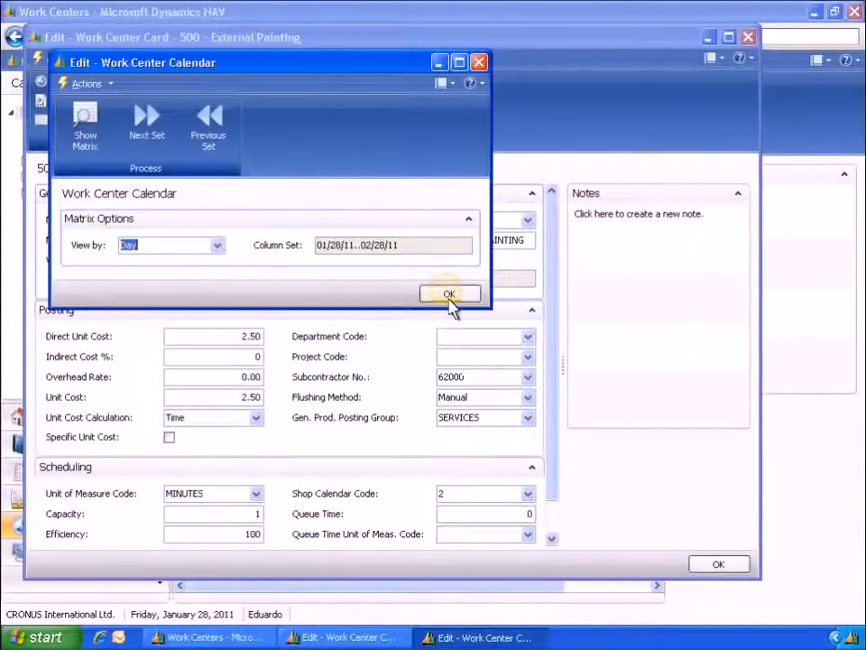
{"action": "left_click", "coordinate": [449, 296]}
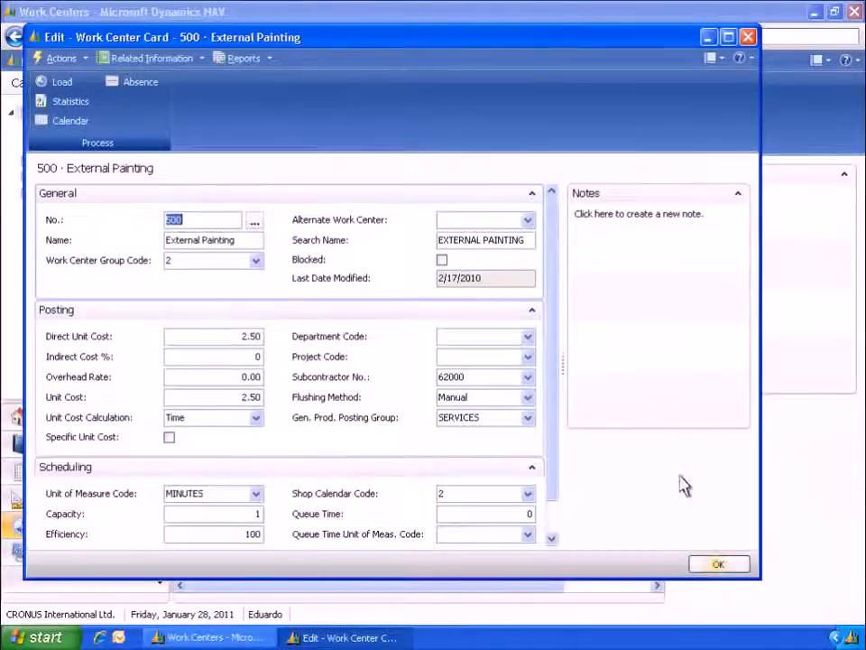
{"action": "left_click", "coordinate": [719, 566]}
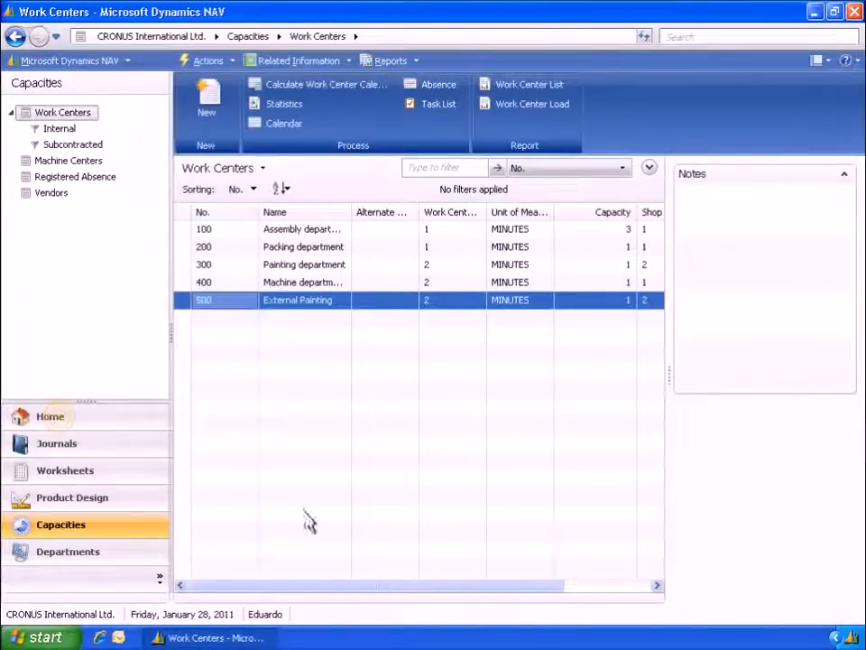
Step: Open the routing of the Bicycle line in the released production order with quantity 115
{"action": "left_click", "coordinate": [53, 417]}
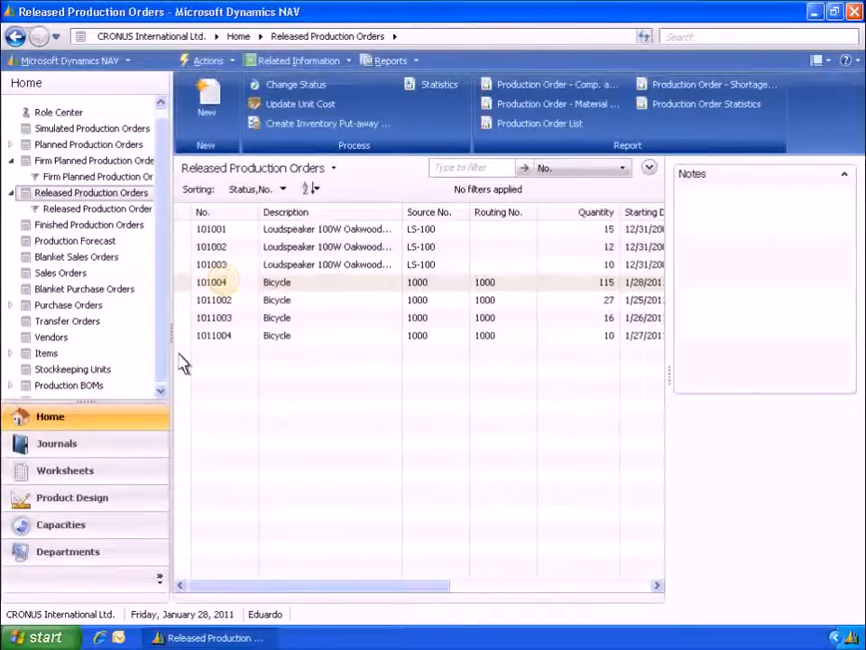
{"action": "double_click", "coordinate": [226, 287]}
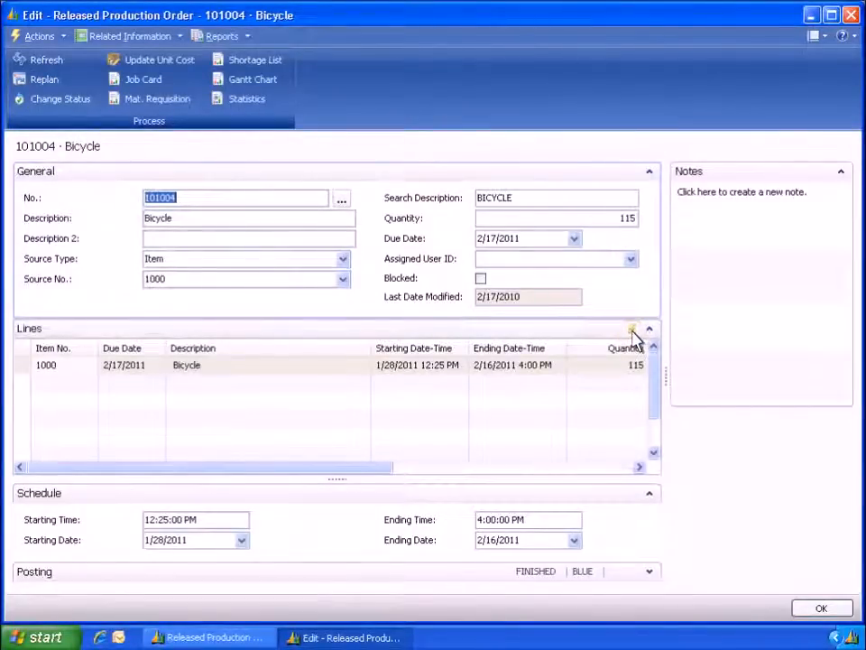
{"action": "left_click", "coordinate": [632, 329]}
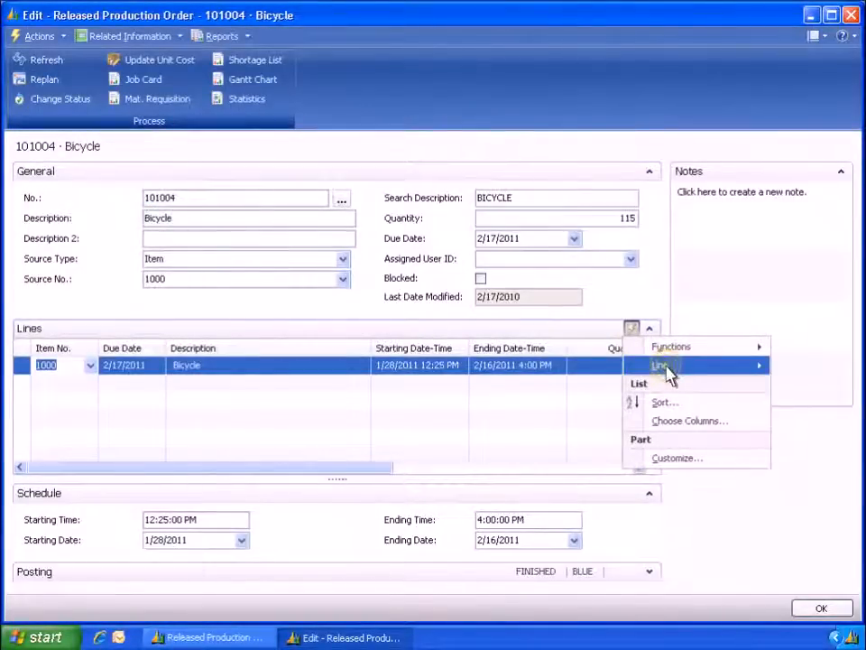
{"action": "mouse_move", "coordinate": [668, 371]}
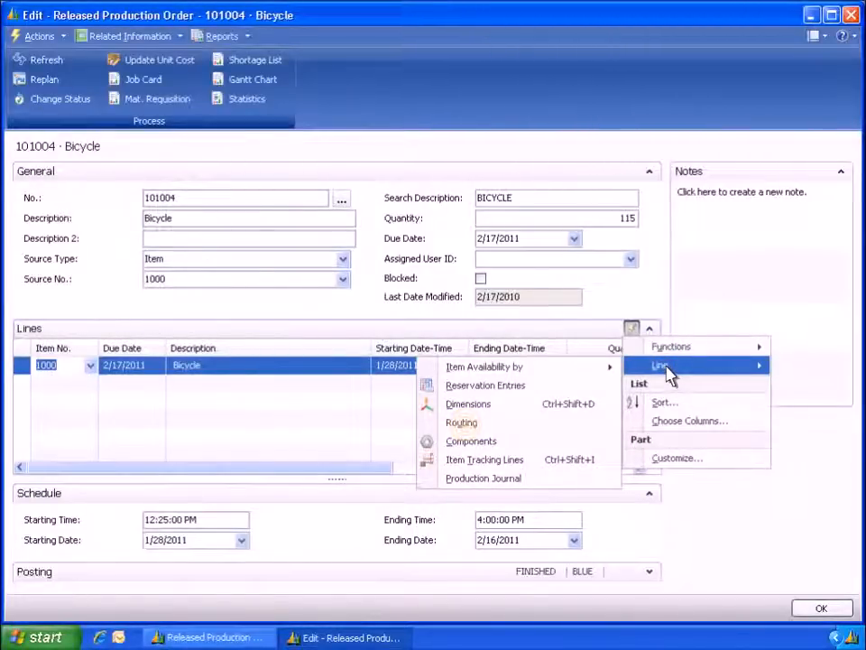
{"action": "left_click", "coordinate": [473, 422]}
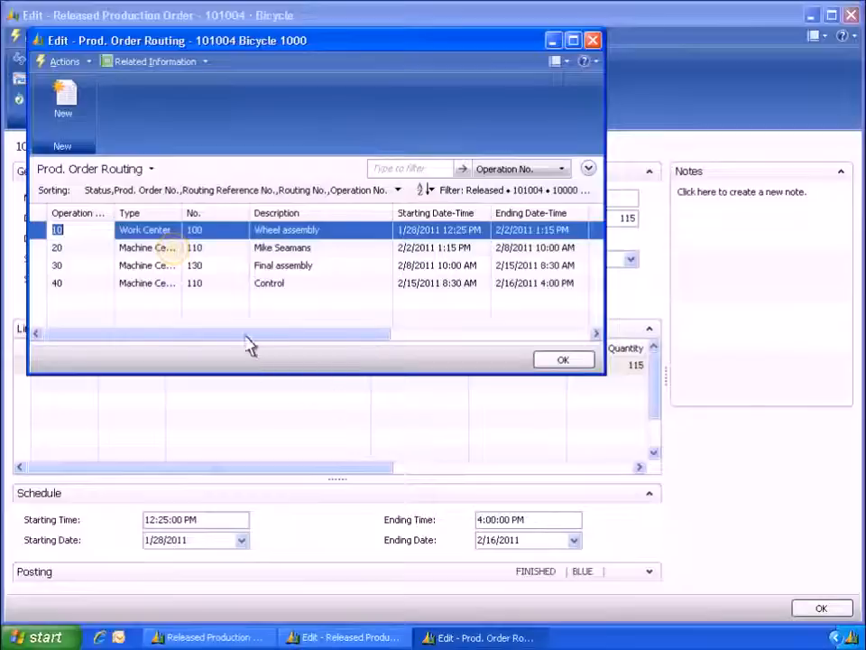
Step: Change routing operation 20 to type Work Center with No. 500, and close the routing and the production order
{"action": "left_click", "coordinate": [173, 248]}
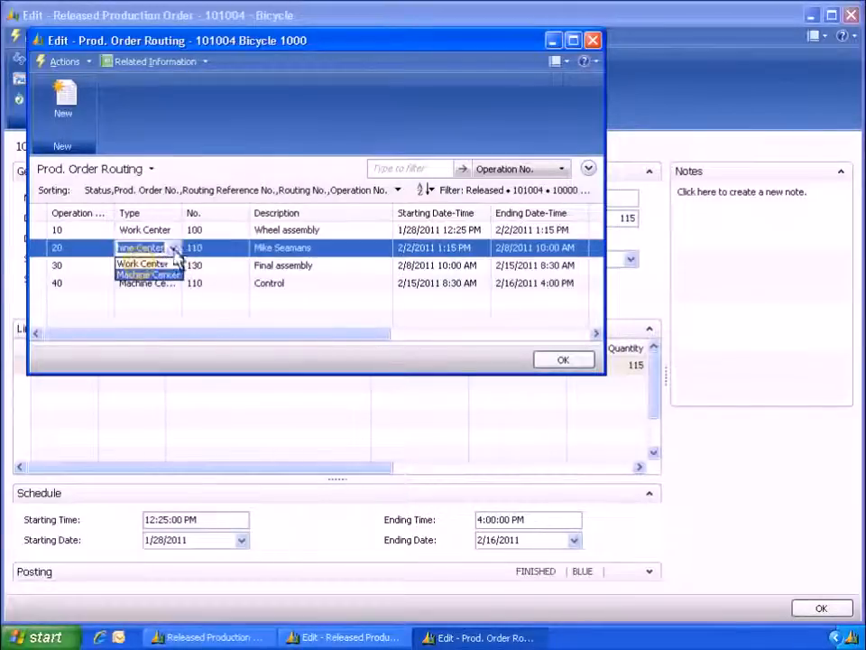
{"action": "left_click", "coordinate": [141, 264]}
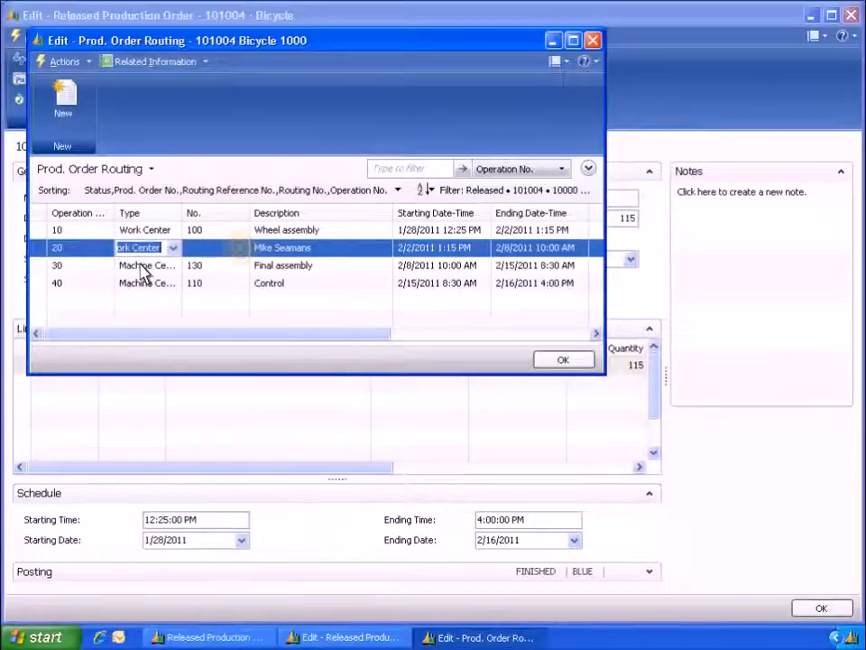
{"action": "left_click", "coordinate": [241, 248]}
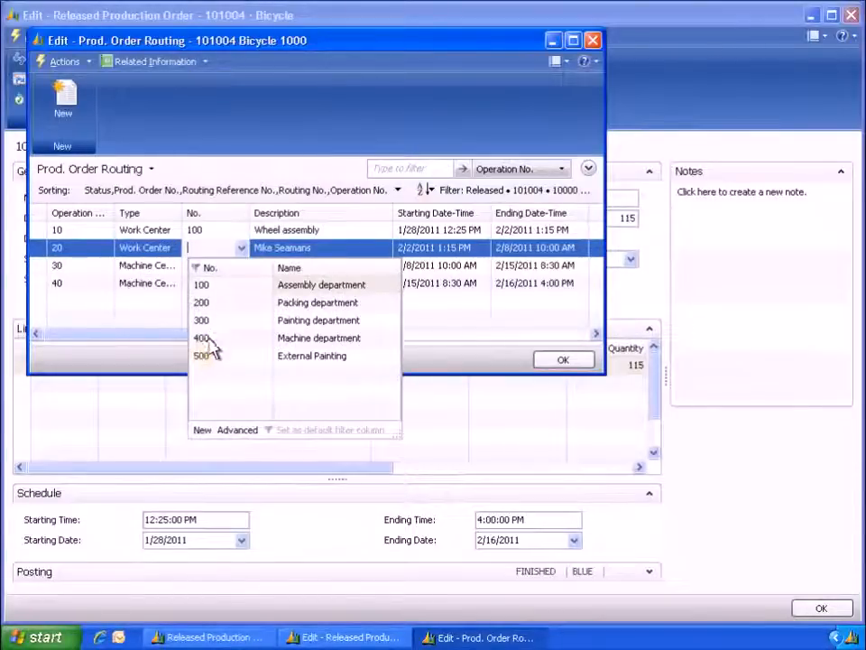
{"action": "left_click", "coordinate": [202, 357]}
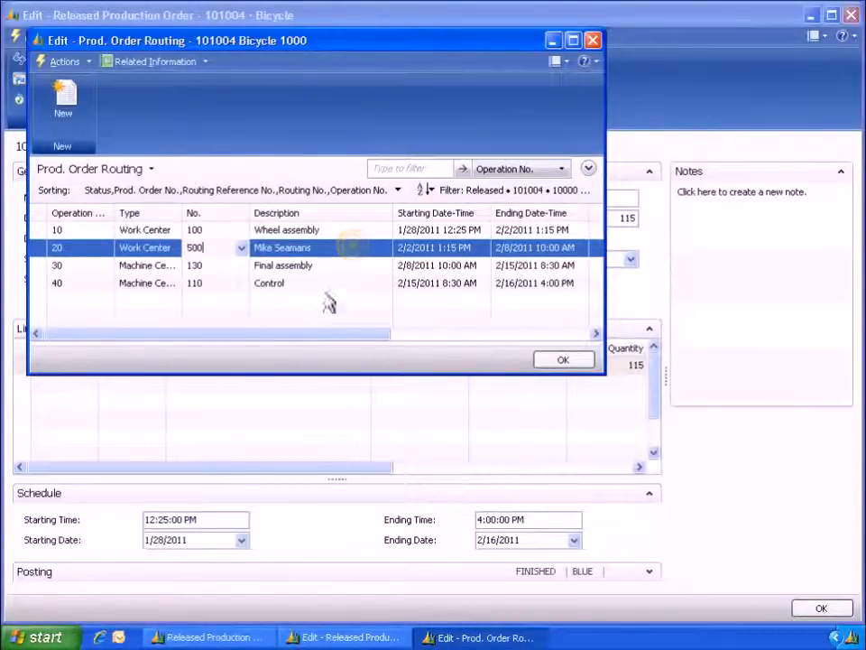
{"action": "left_click", "coordinate": [354, 247]}
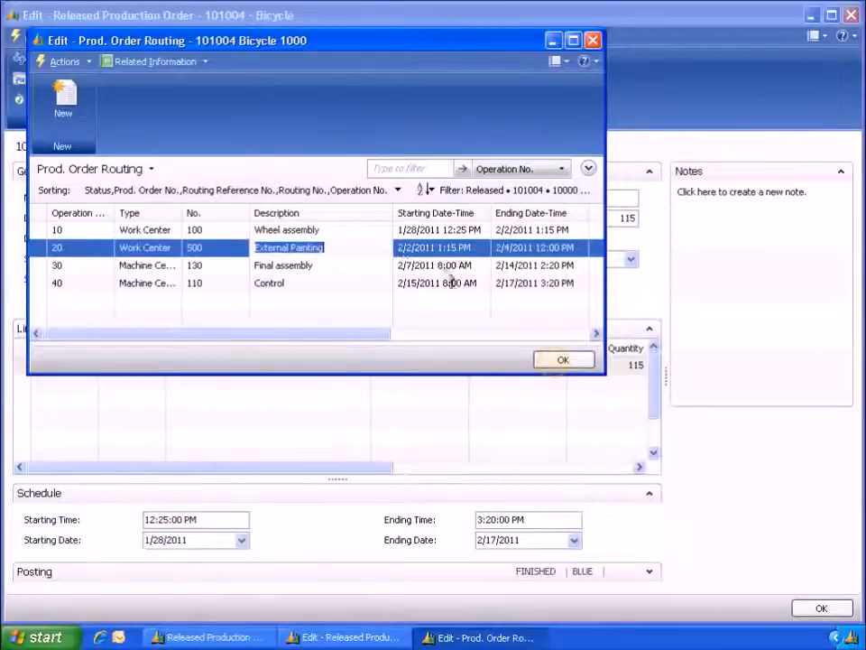
{"action": "left_click", "coordinate": [560, 361]}
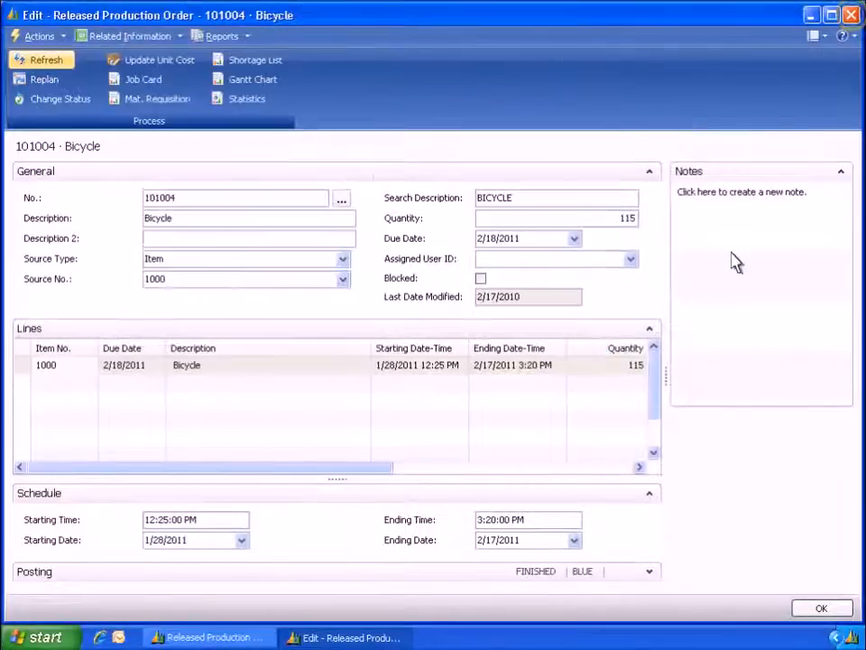
{"action": "left_click", "coordinate": [851, 16]}
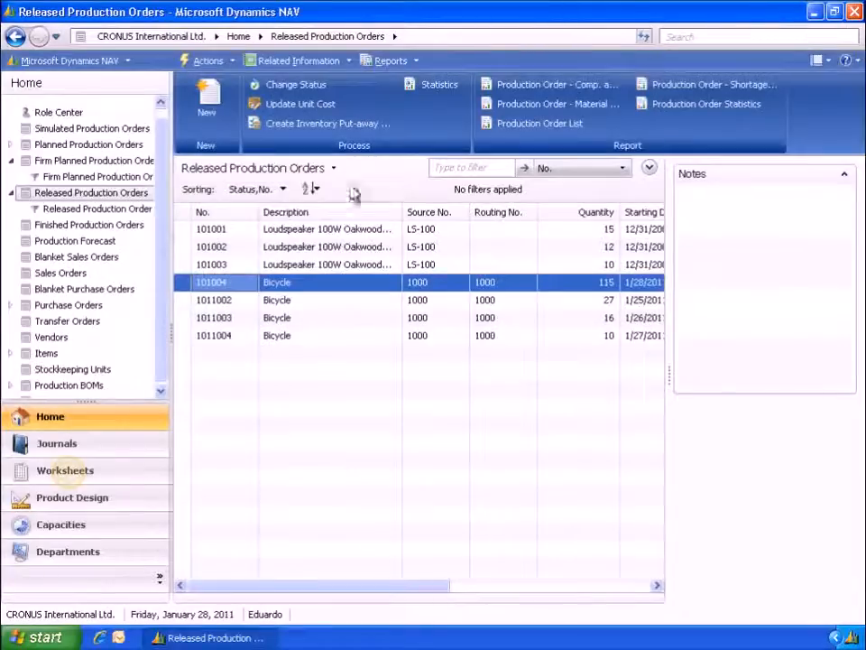
Step: Open the DEFAULT subcontracting worksheet for editing
{"action": "left_click", "coordinate": [73, 474]}
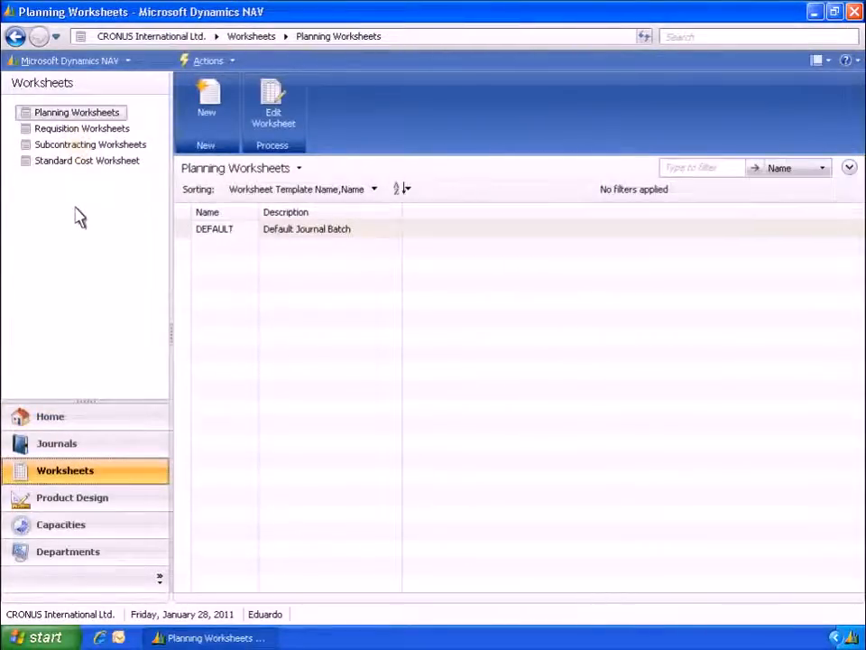
{"action": "left_click", "coordinate": [78, 148]}
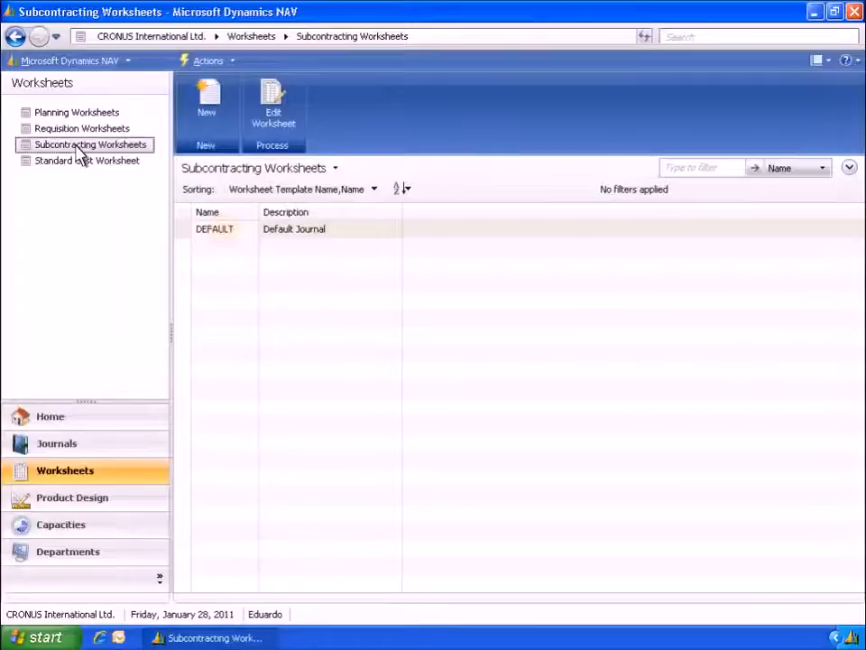
{"action": "double_click", "coordinate": [225, 231]}
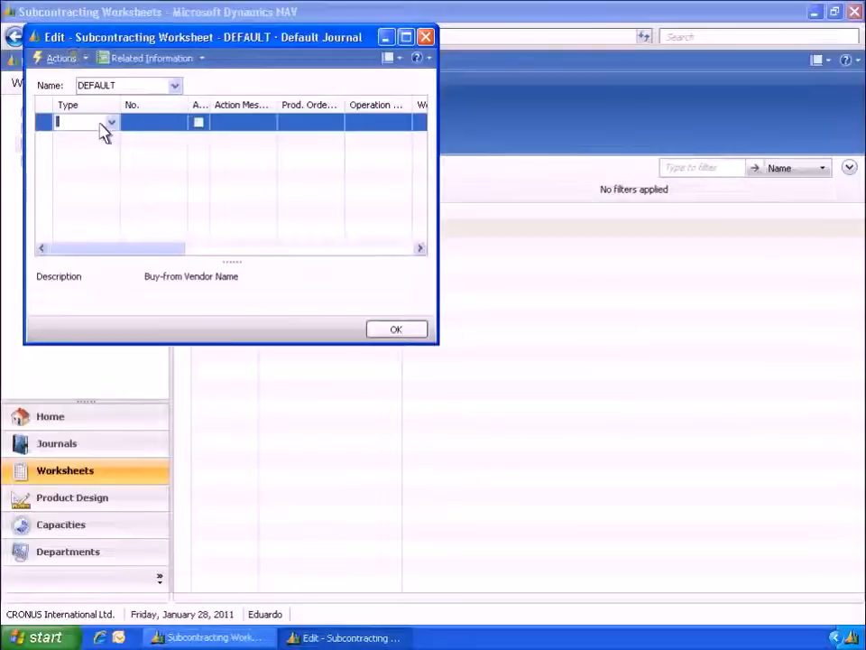
Step: Calculate subcontracts with order date 1/27/2011, filtered to work center No. 500 and Subcontractor No. 62000
{"action": "left_click", "coordinate": [75, 58]}
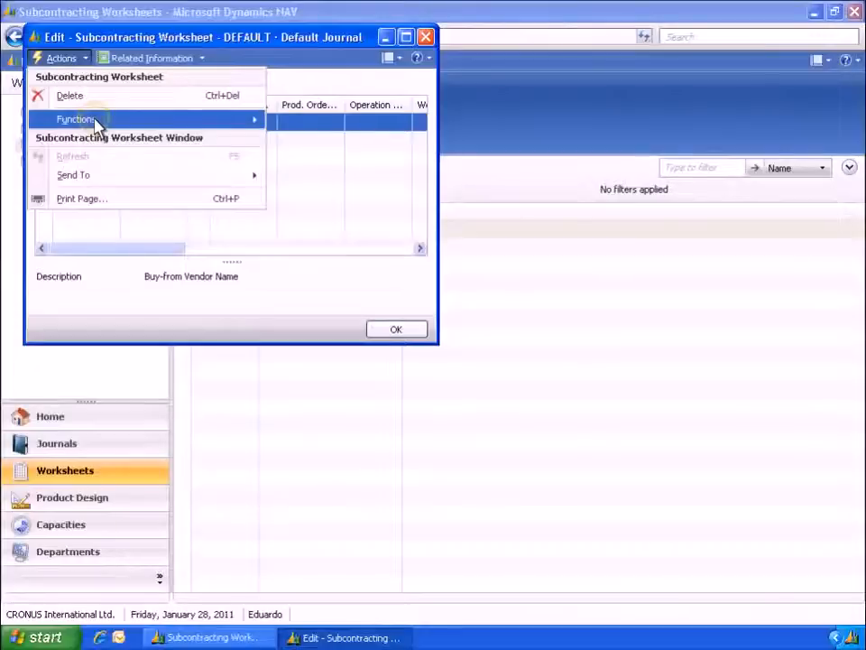
{"action": "mouse_move", "coordinate": [97, 124]}
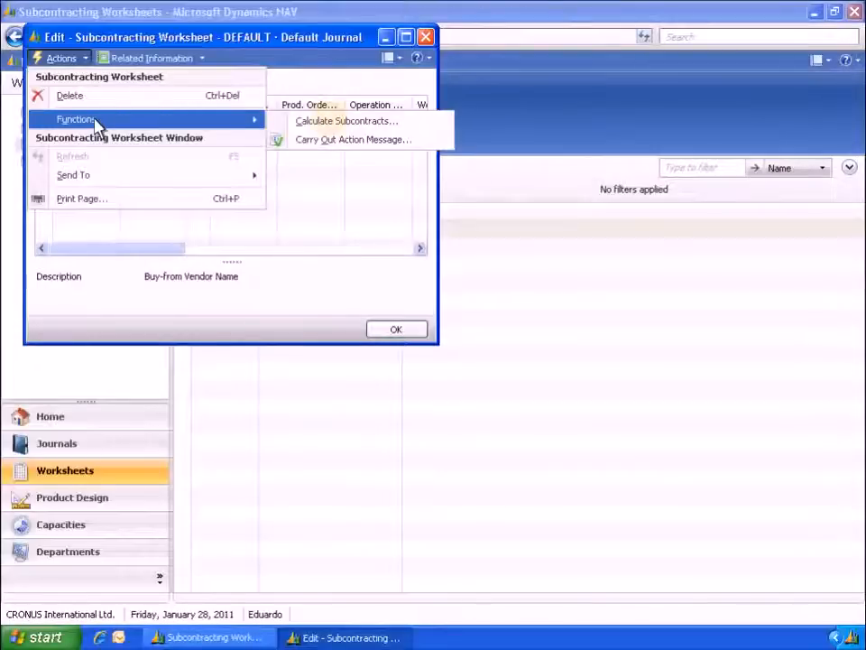
{"action": "left_click", "coordinate": [331, 125]}
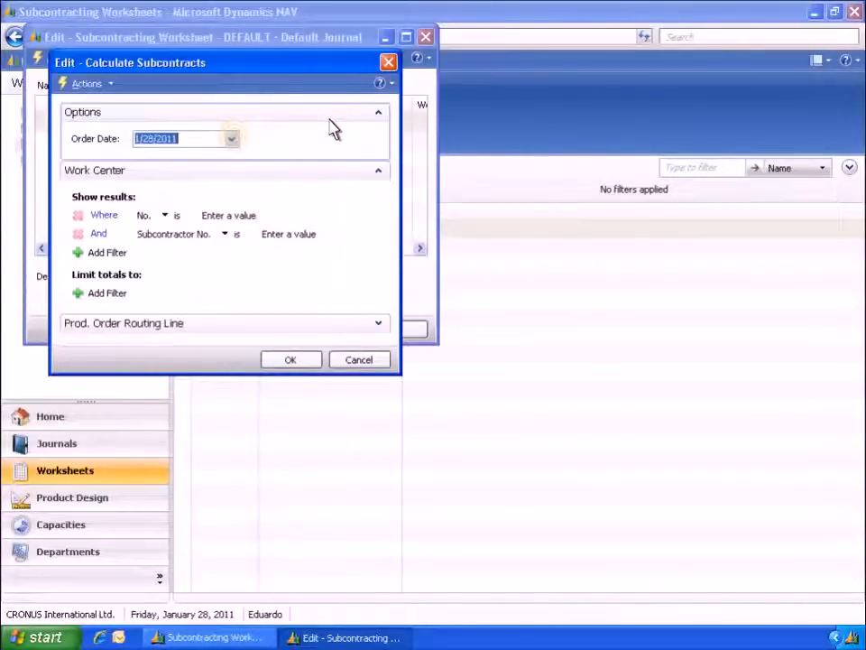
{"action": "left_click", "coordinate": [232, 139]}
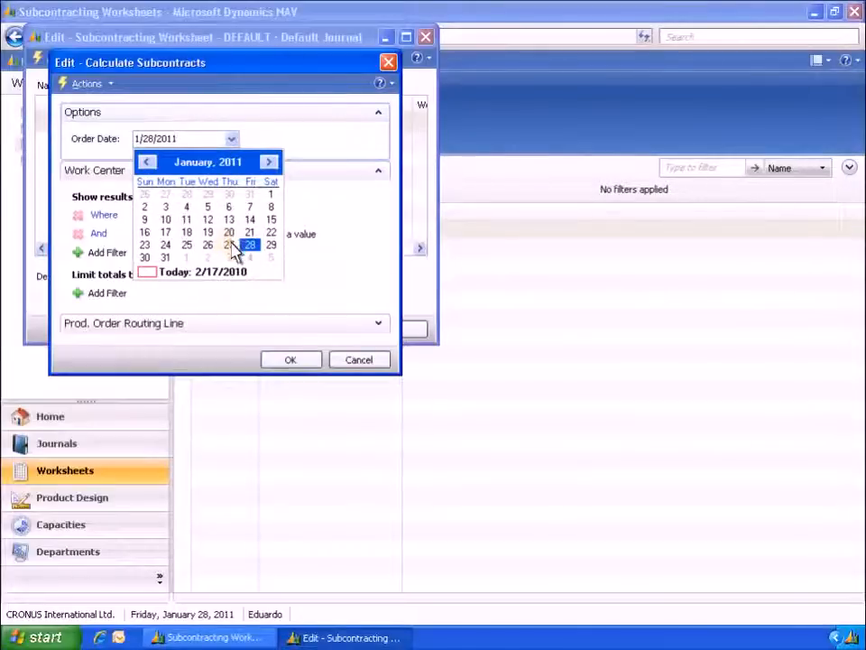
{"action": "left_click", "coordinate": [230, 244]}
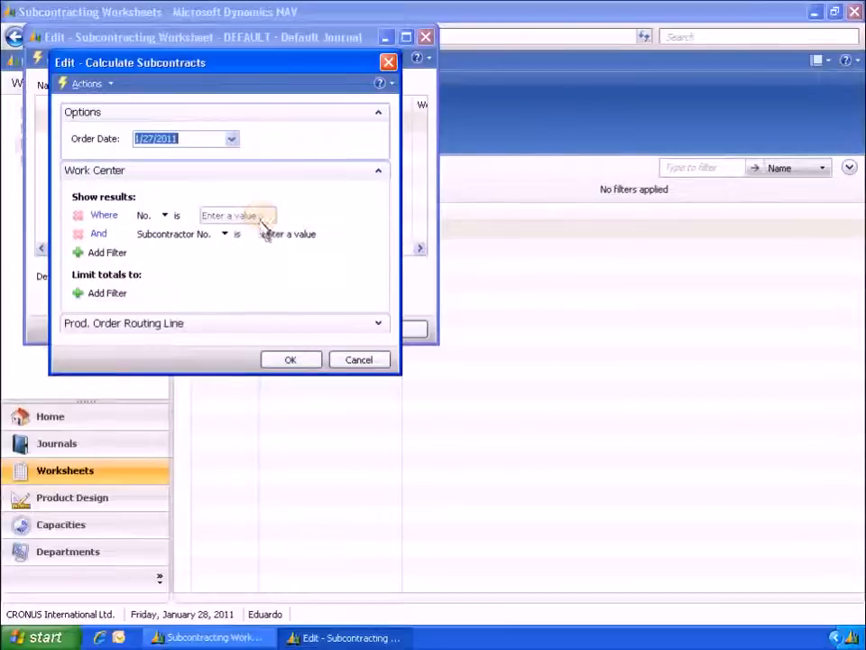
{"action": "left_click", "coordinate": [262, 217]}
{"action": "type", "text": "500"}
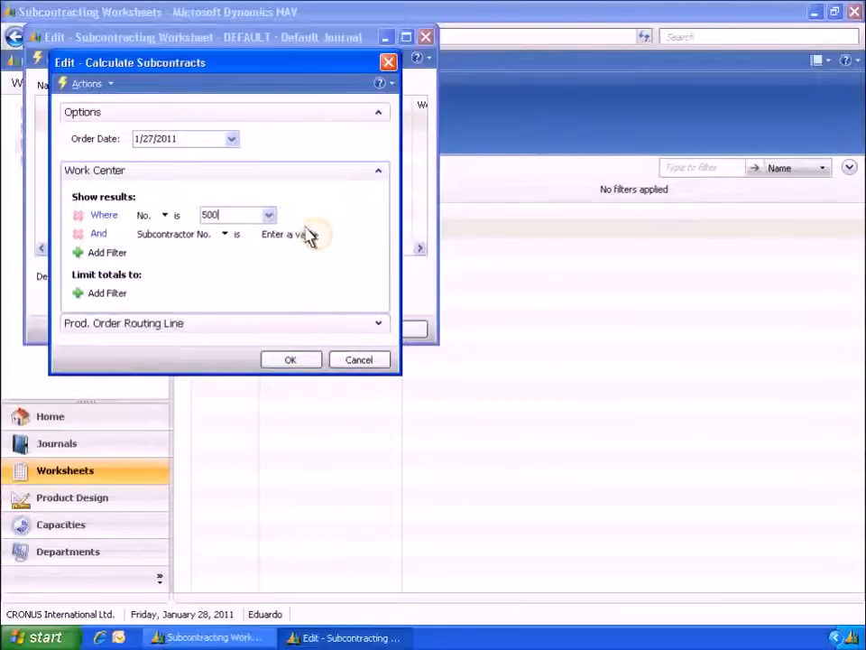
{"action": "left_click", "coordinate": [315, 240]}
{"action": "type", "text": "62000"}
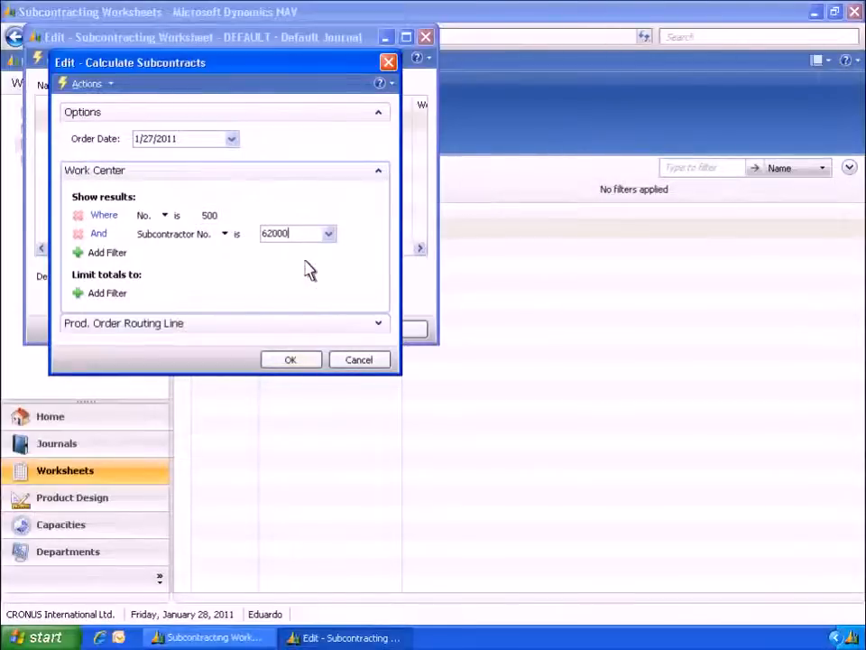
{"action": "left_click", "coordinate": [291, 359]}
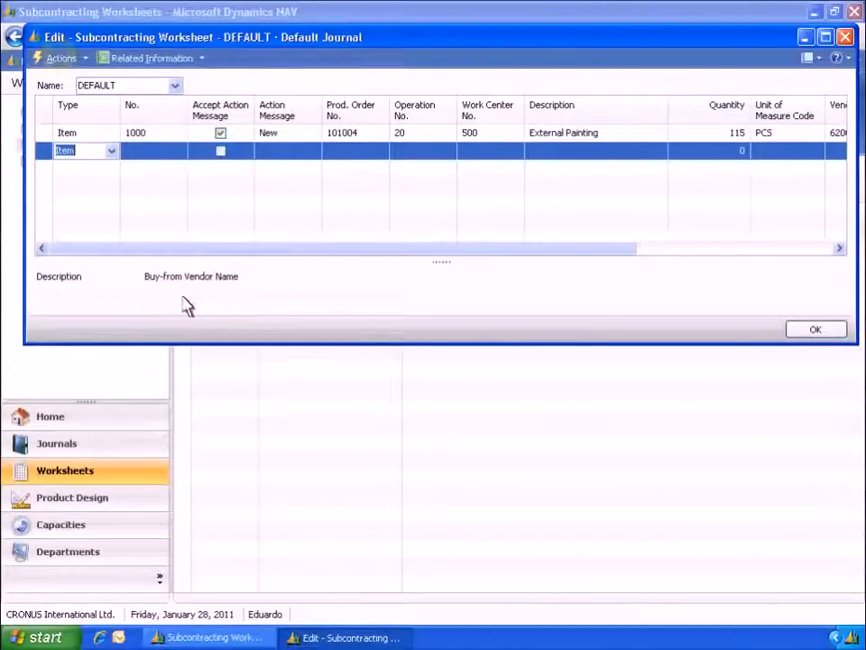
Step: Carry out the action message for the External Painting line without printing orders, and close the subcontracting worksheet
{"action": "left_click", "coordinate": [61, 60]}
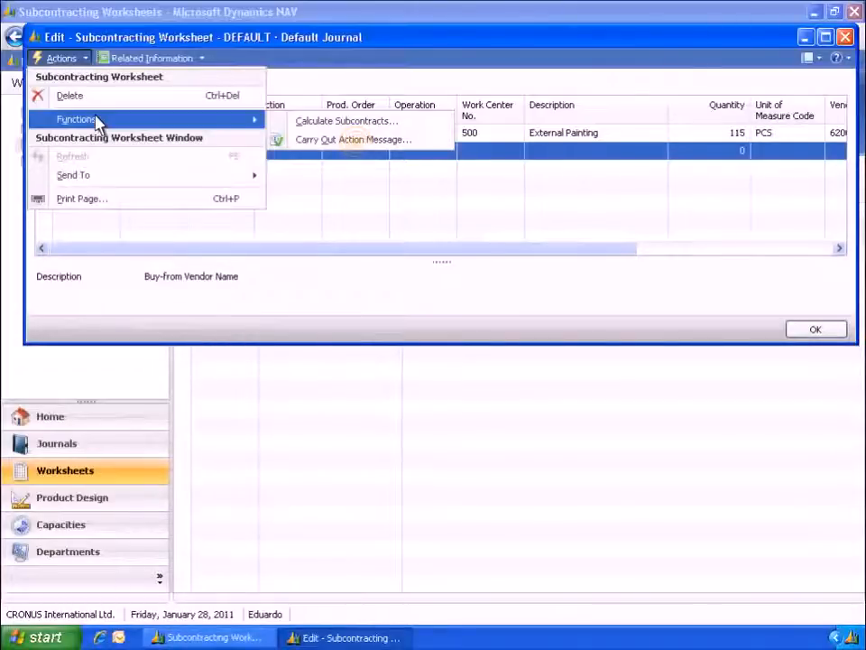
{"action": "left_click", "coordinate": [358, 144]}
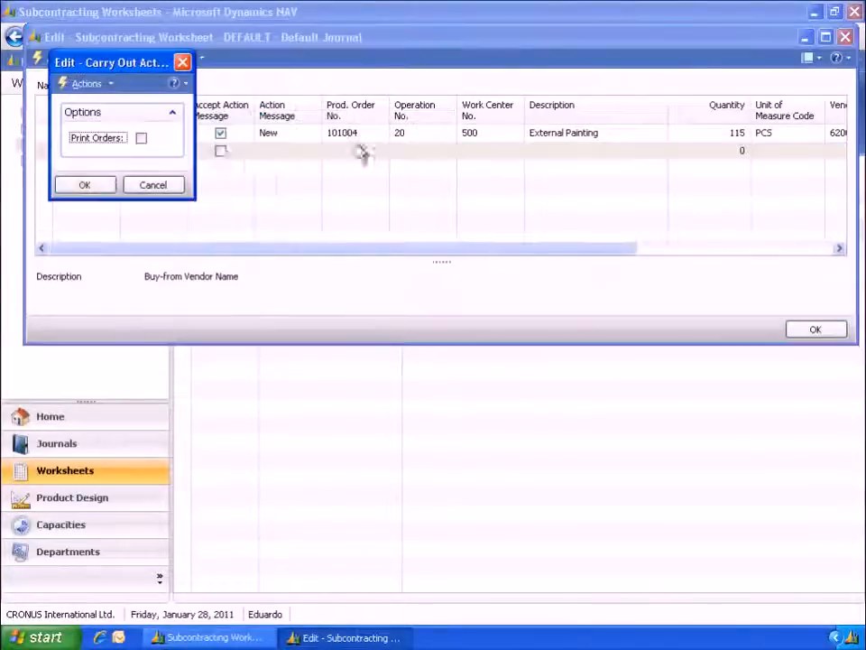
{"action": "left_click", "coordinate": [84, 186]}
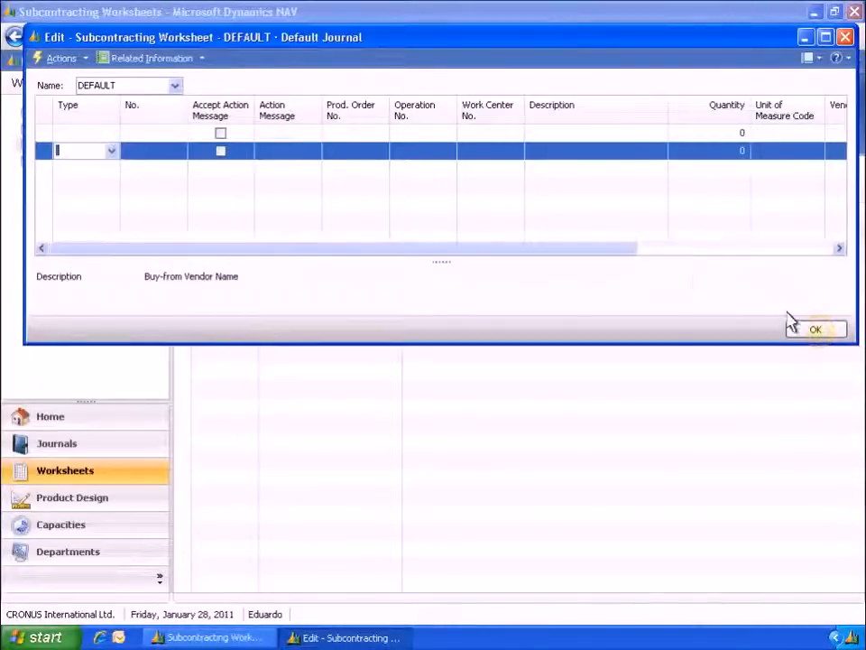
{"action": "left_click", "coordinate": [816, 330]}
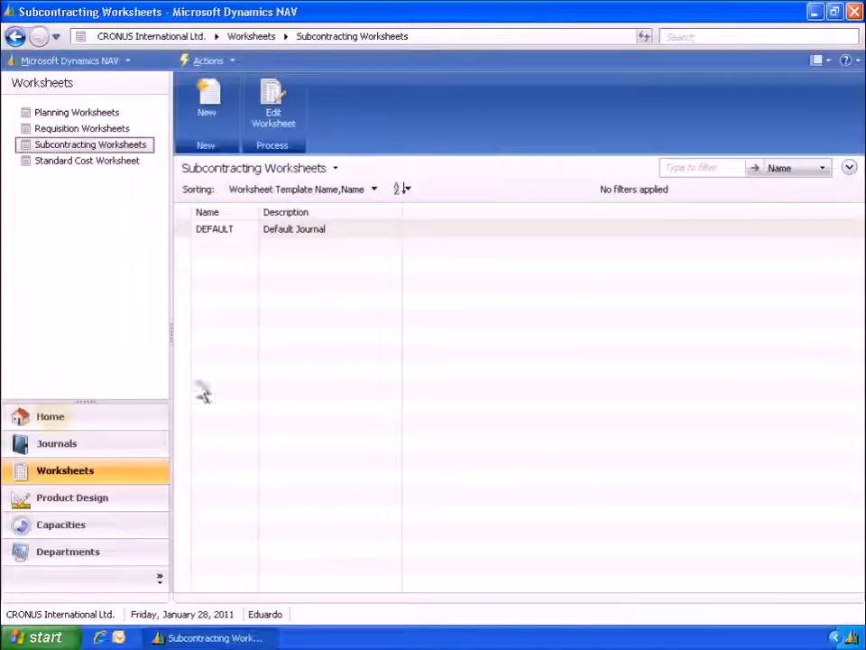
Step: Open the WalkerHolland purchase order with location BLUE from the purchase order list
{"action": "left_click", "coordinate": [54, 422]}
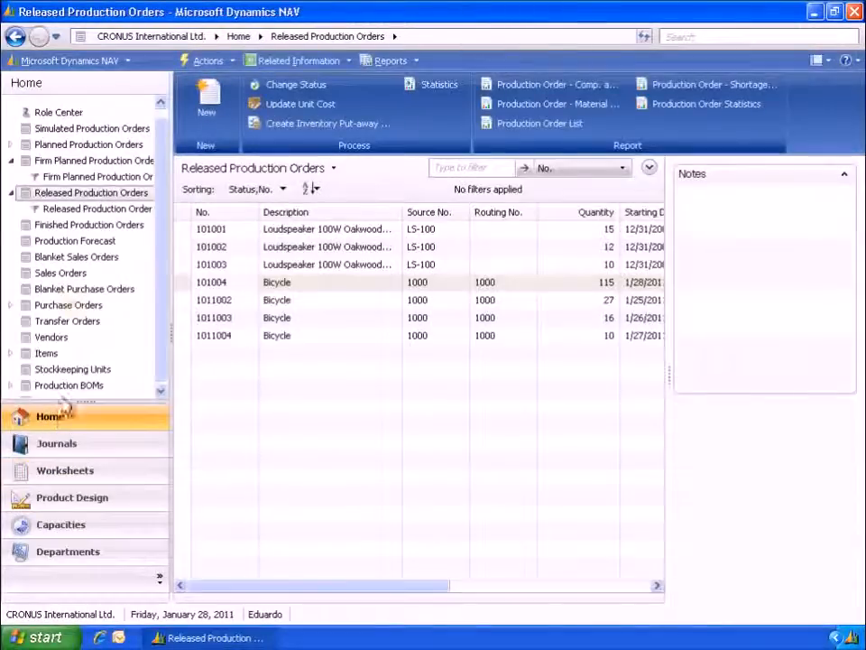
{"action": "left_click", "coordinate": [72, 306]}
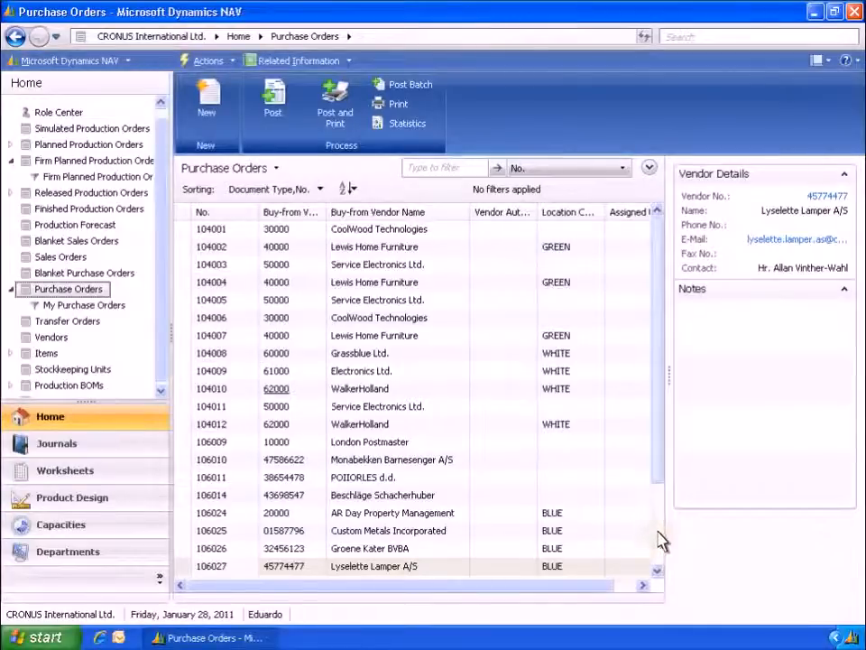
{"action": "scroll", "coordinate": [661, 540], "scroll_direction": "down", "scroll_amount": 2}
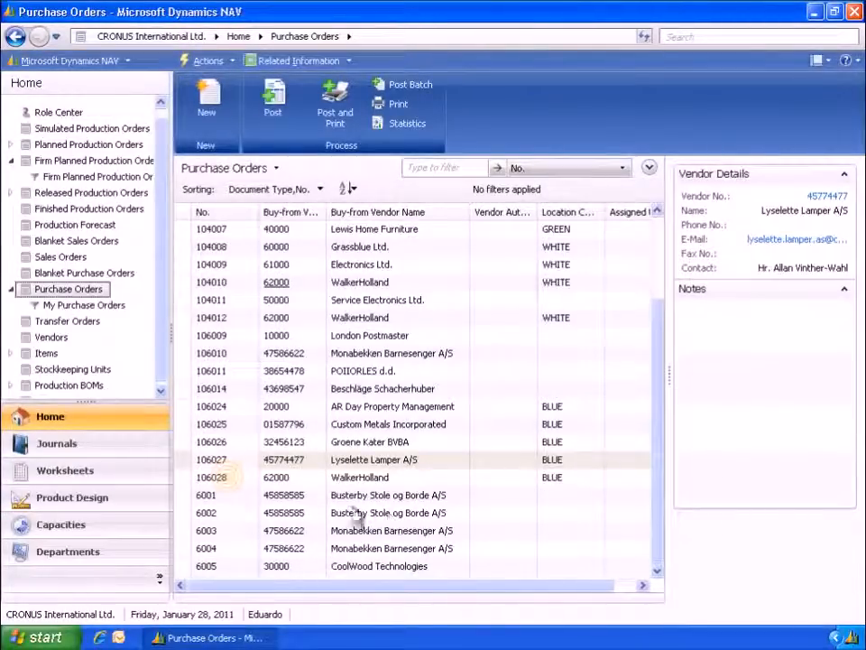
{"action": "double_click", "coordinate": [232, 487]}
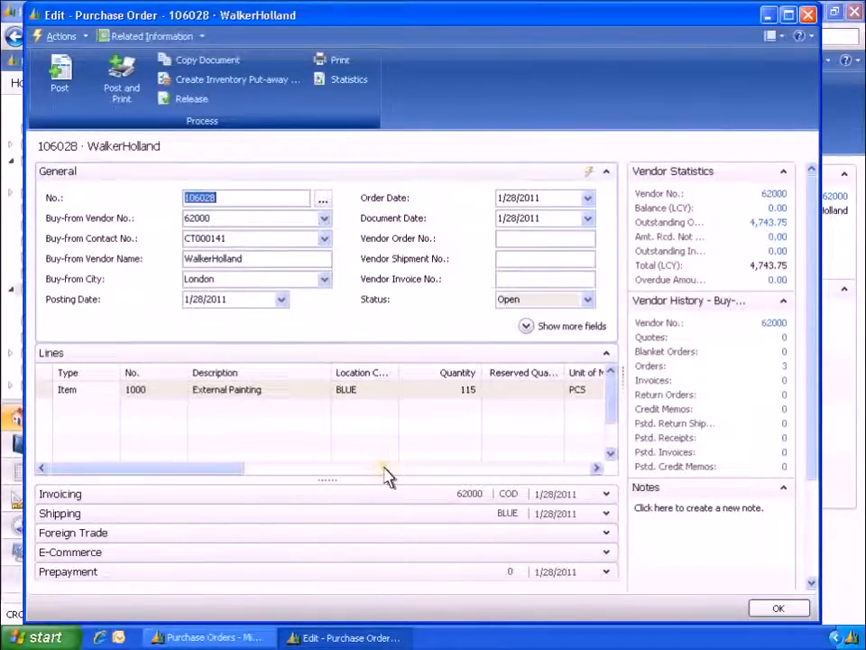
Step: Set the quantity to receive to 115 on the External Painting purchase line and accept the warehouse notice
{"action": "left_click", "coordinate": [396, 467]}
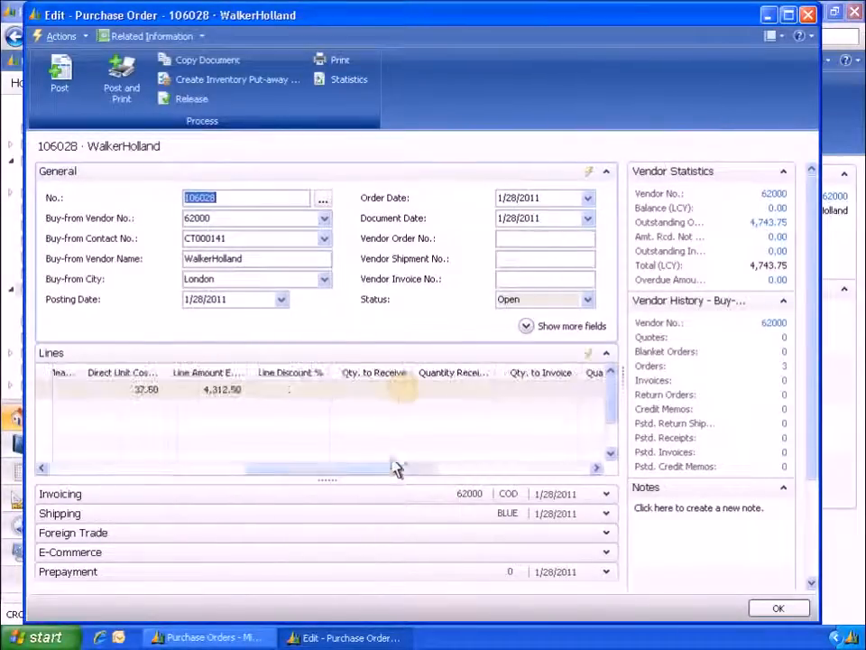
{"action": "left_click", "coordinate": [406, 395]}
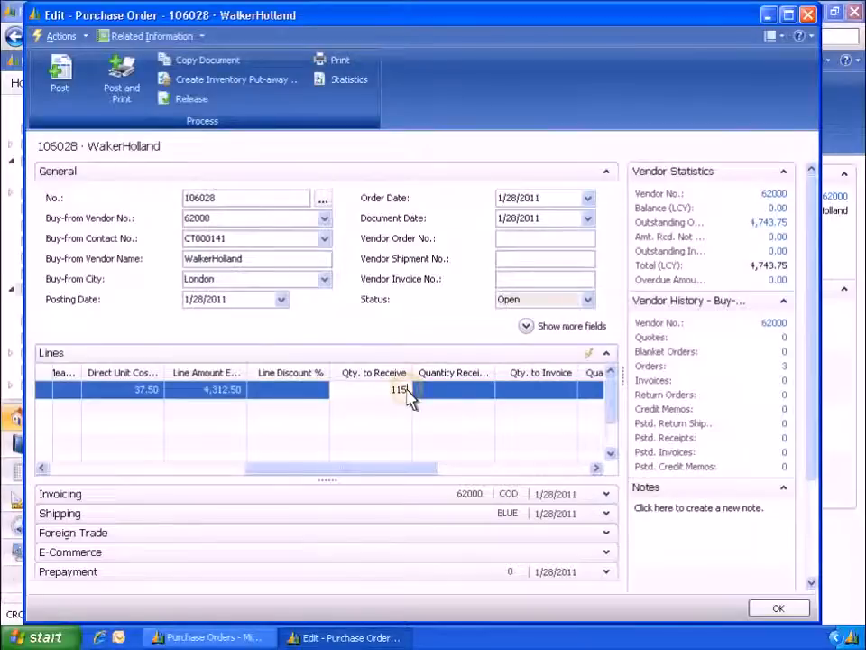
{"action": "left_click", "coordinate": [471, 388]}
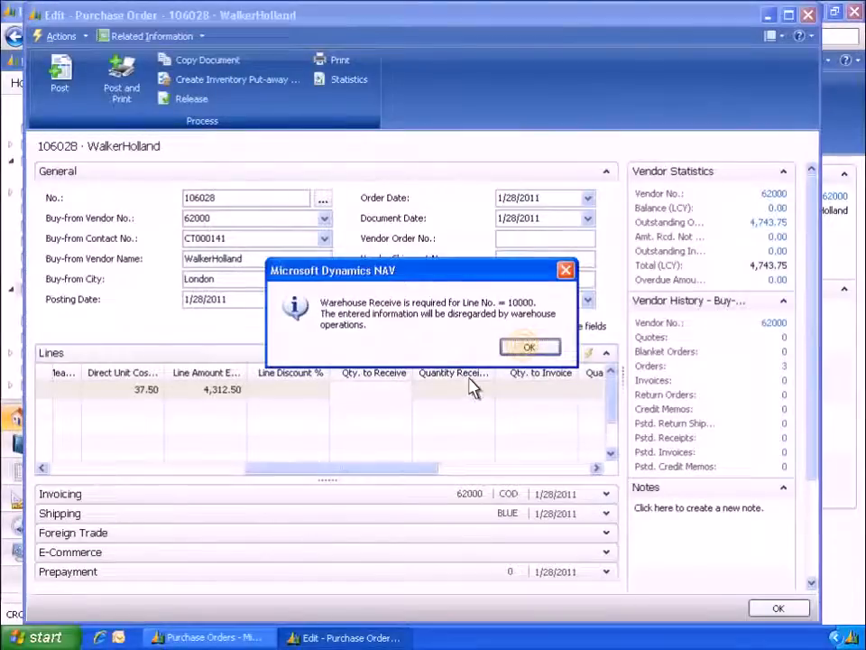
{"action": "left_click", "coordinate": [526, 348]}
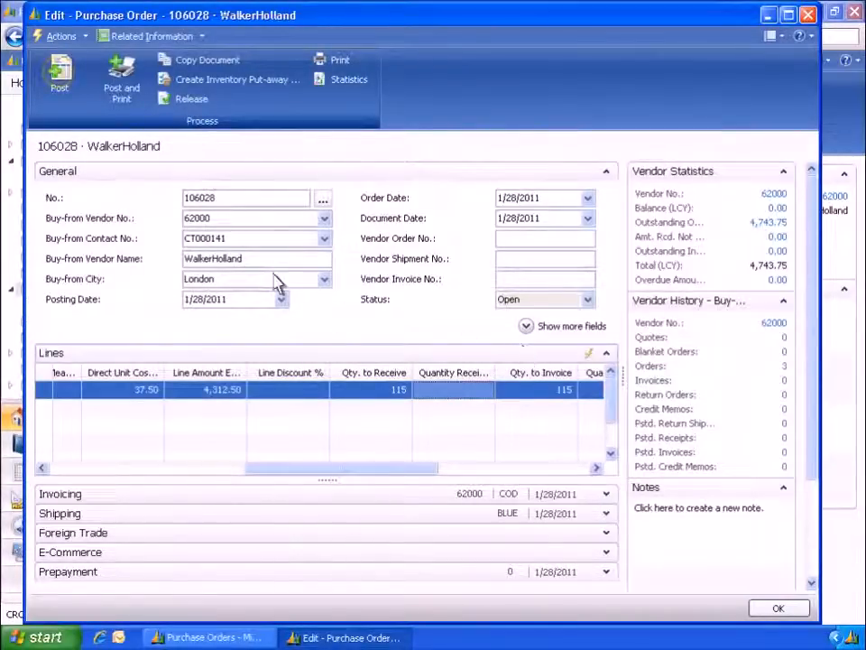
Step: Post the purchase order with the Receive option only, and close the order
{"action": "left_click", "coordinate": [63, 90]}
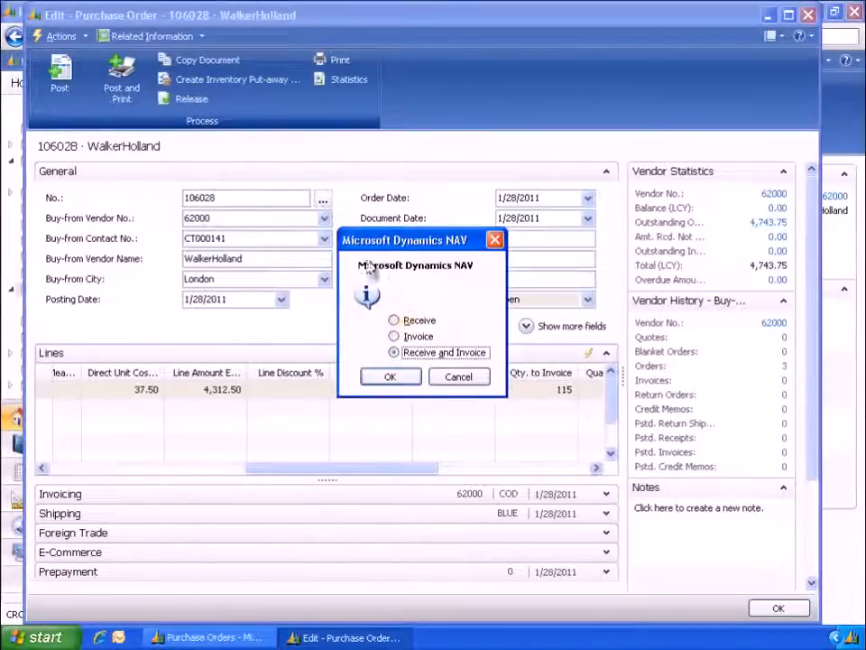
{"action": "left_click", "coordinate": [393, 321]}
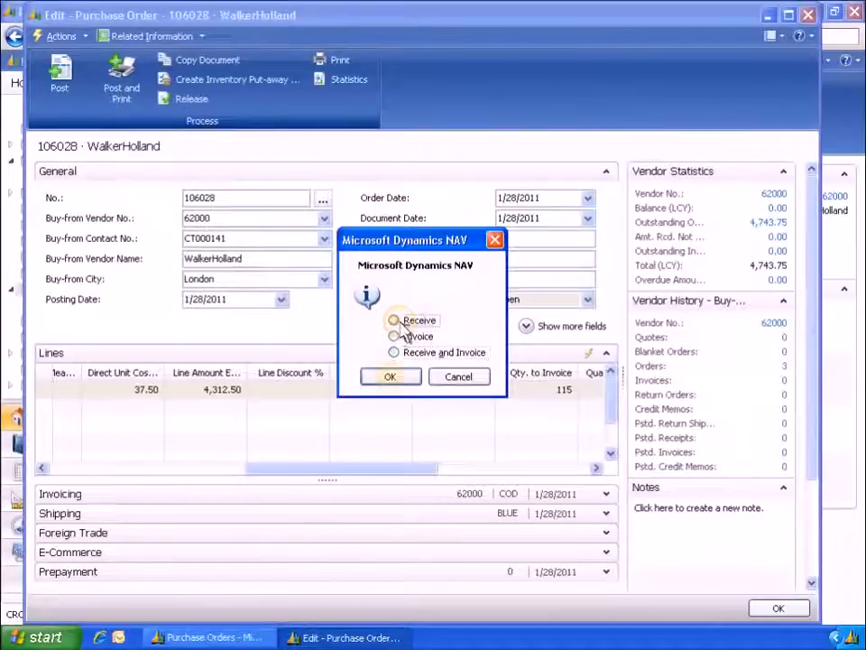
{"action": "left_click", "coordinate": [391, 377]}
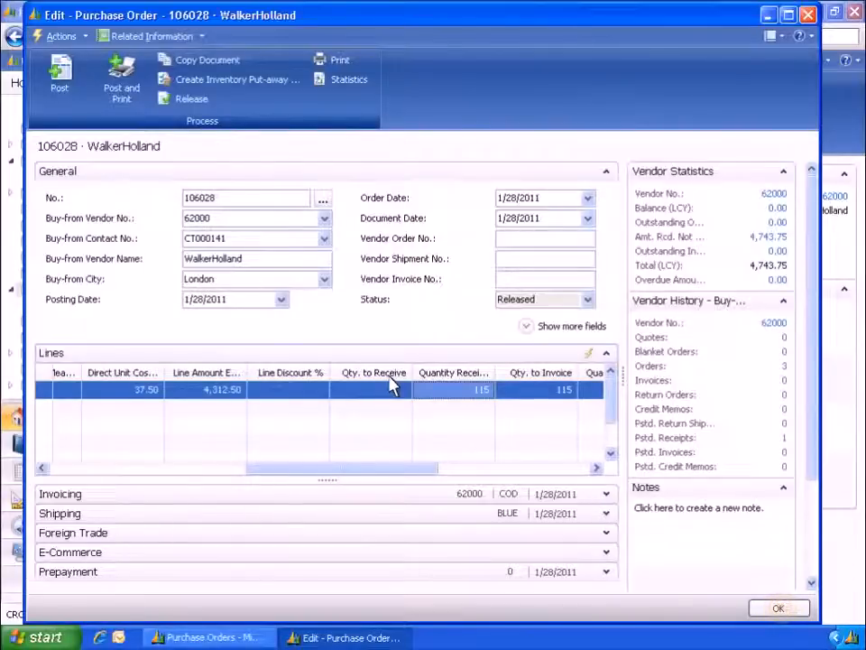
{"action": "left_click", "coordinate": [778, 609]}
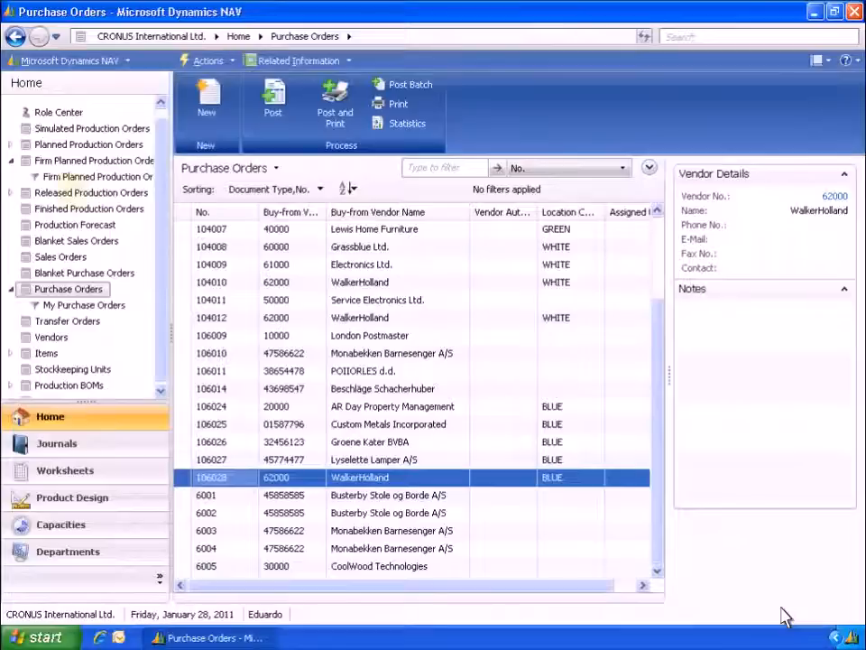
Step: Open the production journal for the Bicycle line of the released production order with quantity 115
{"action": "left_click", "coordinate": [73, 193]}
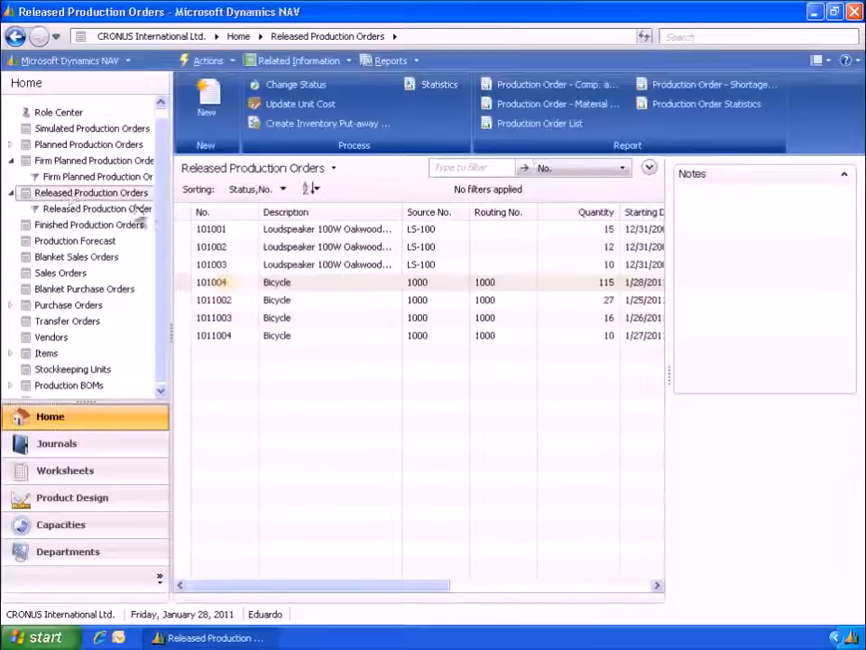
{"action": "double_click", "coordinate": [221, 282]}
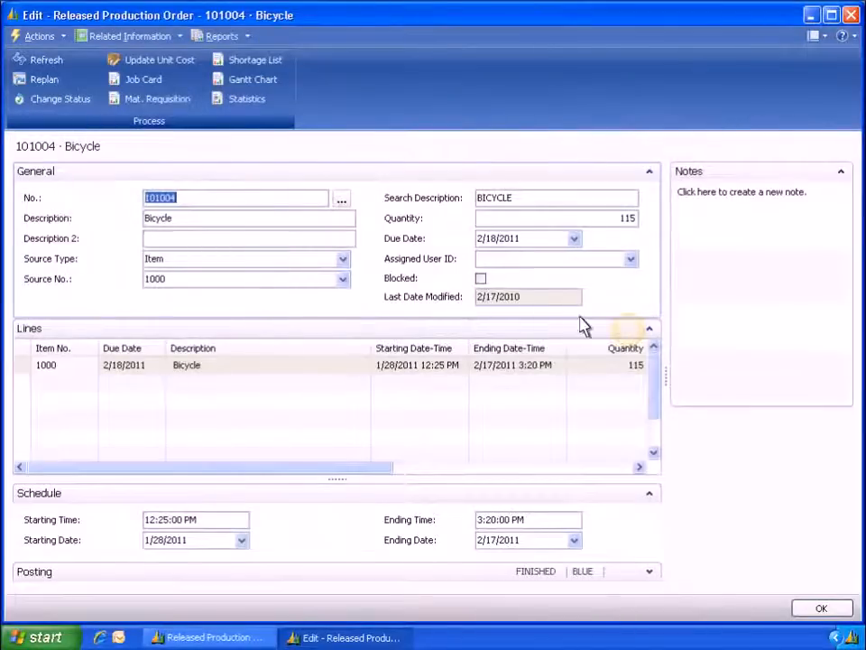
{"action": "left_click", "coordinate": [631, 329]}
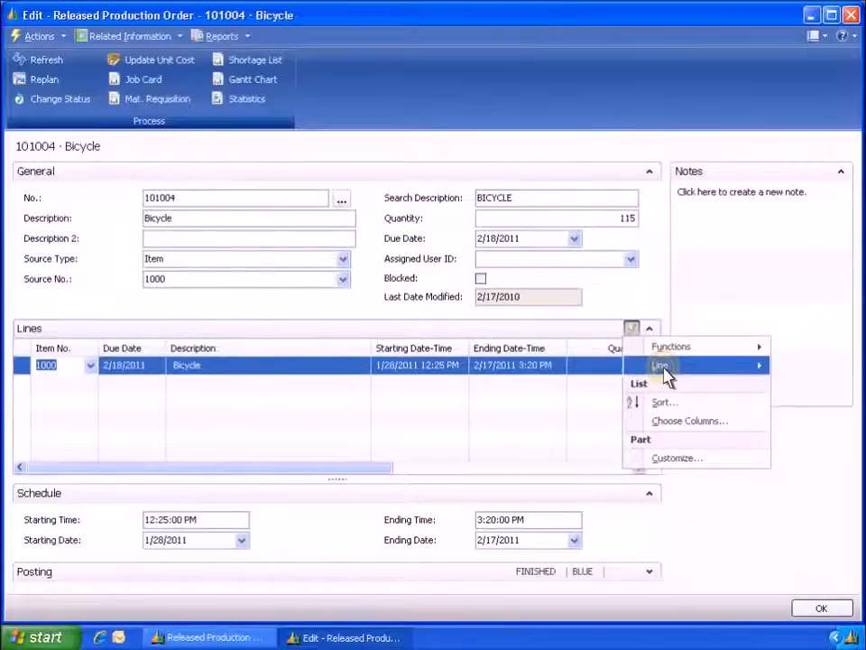
{"action": "mouse_move", "coordinate": [666, 375]}
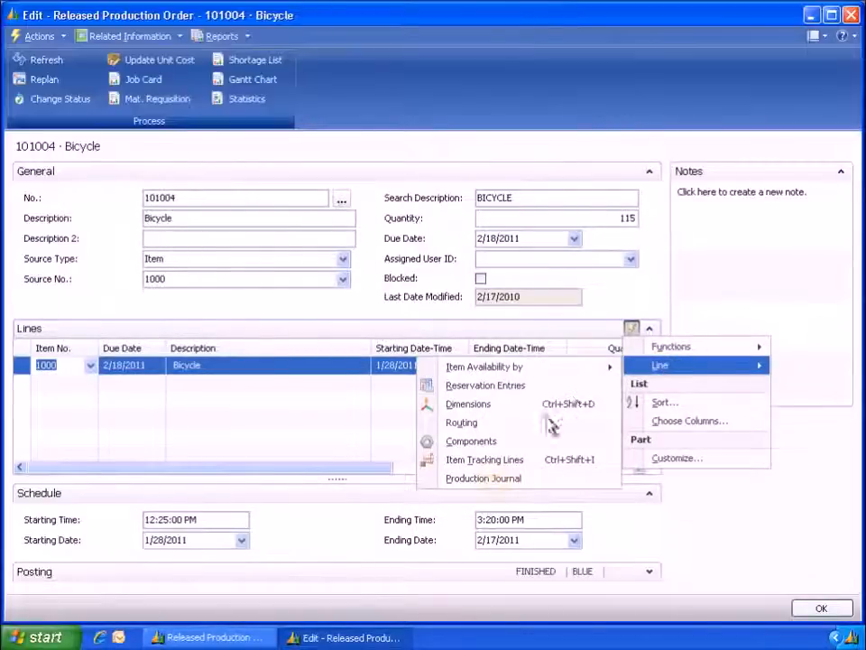
{"action": "left_click", "coordinate": [499, 480]}
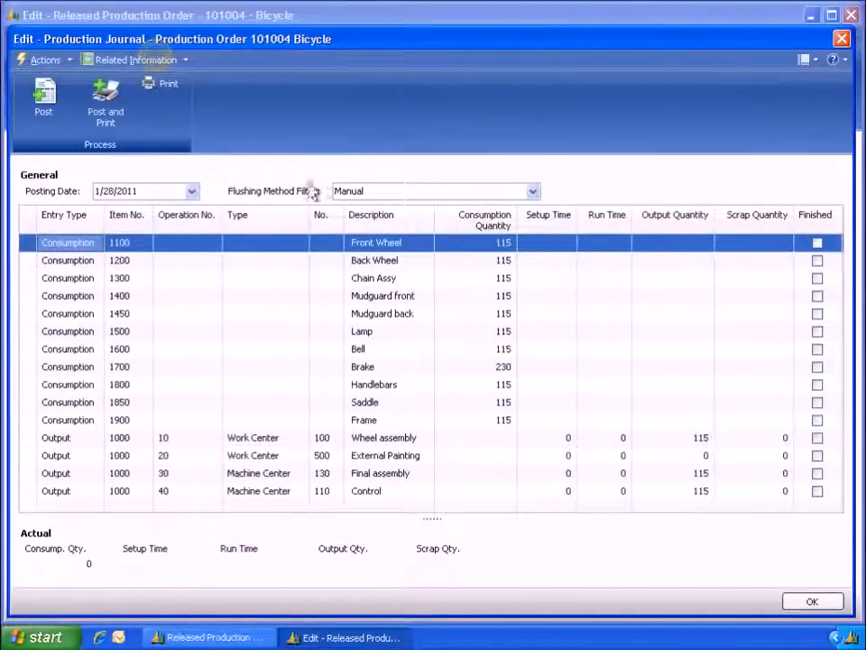
{"action": "left_click", "coordinate": [157, 58]}
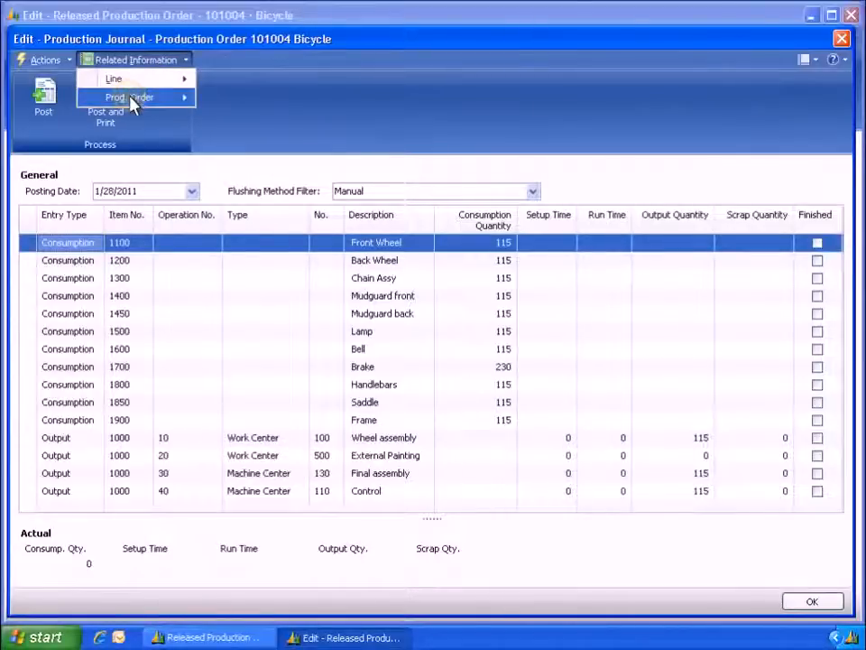
{"action": "mouse_move", "coordinate": [132, 103]}
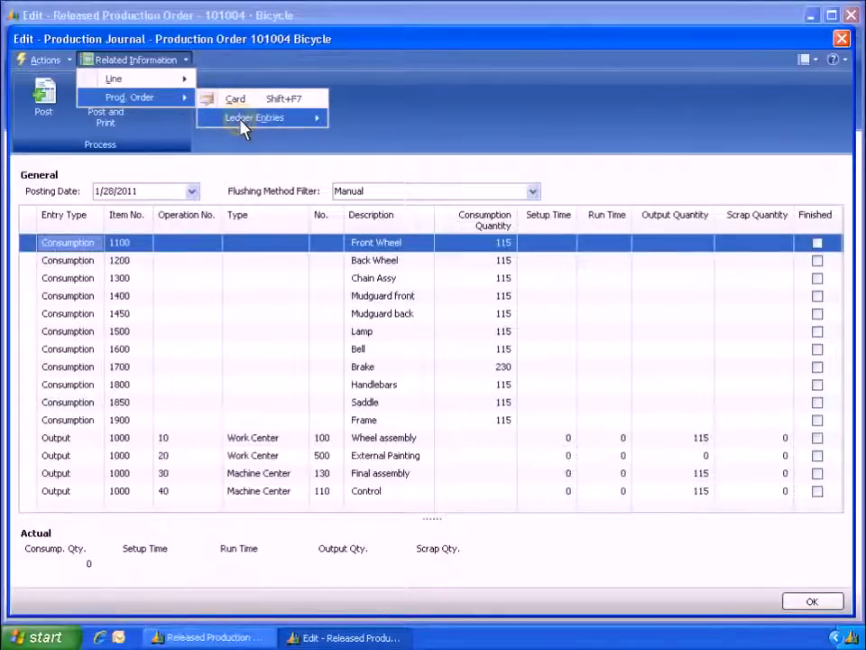
{"action": "mouse_move", "coordinate": [243, 127]}
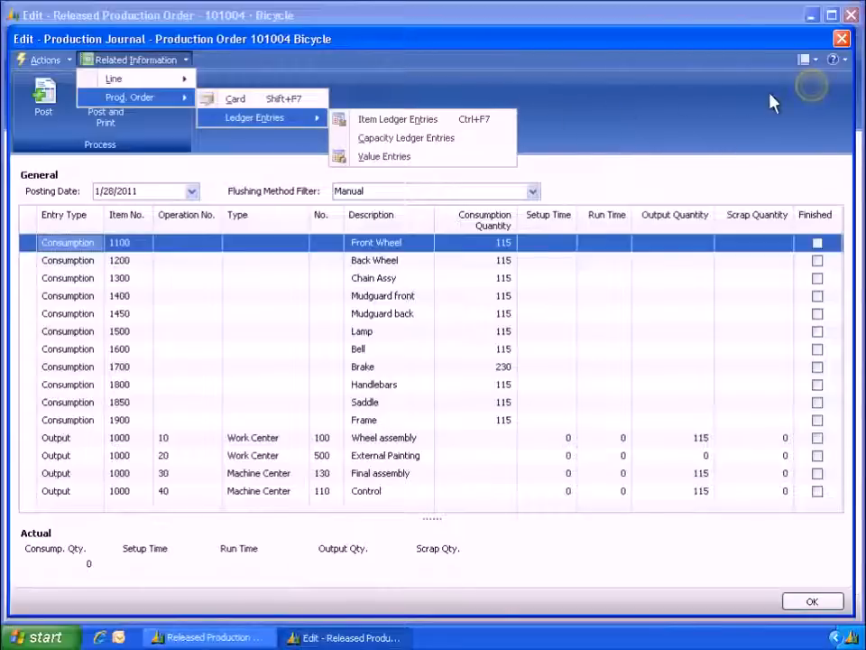
{"action": "left_click", "coordinate": [812, 88]}
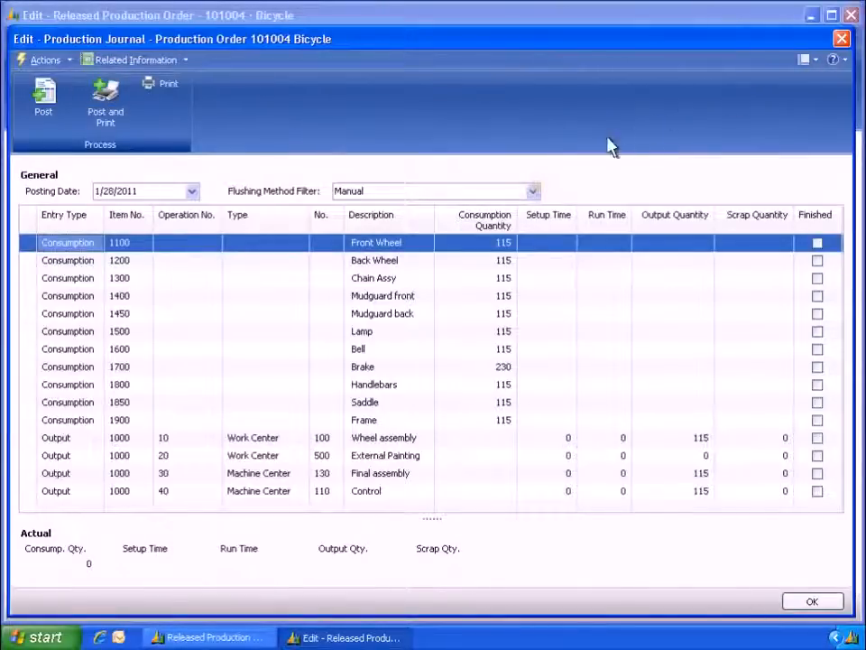
{"action": "left_click", "coordinate": [534, 192]}
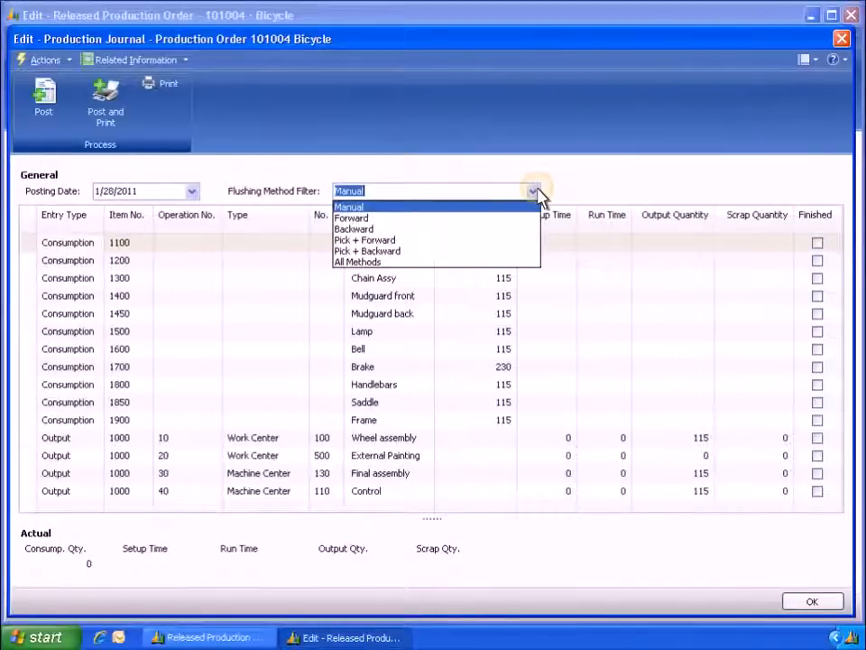
{"action": "left_click", "coordinate": [534, 192]}
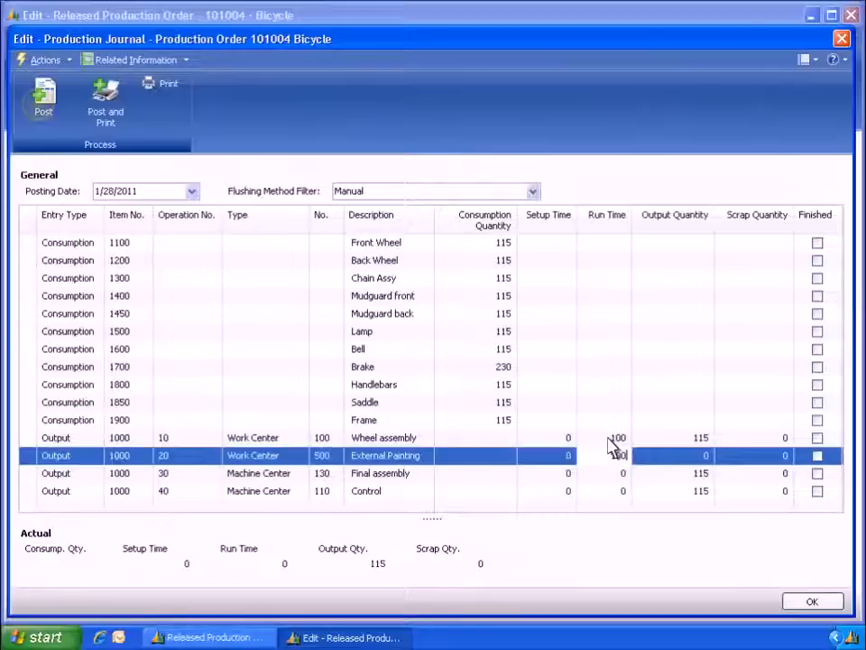
Step: Post the production journal lines for the Bicycle order and close the journal
{"action": "left_click", "coordinate": [41, 108]}
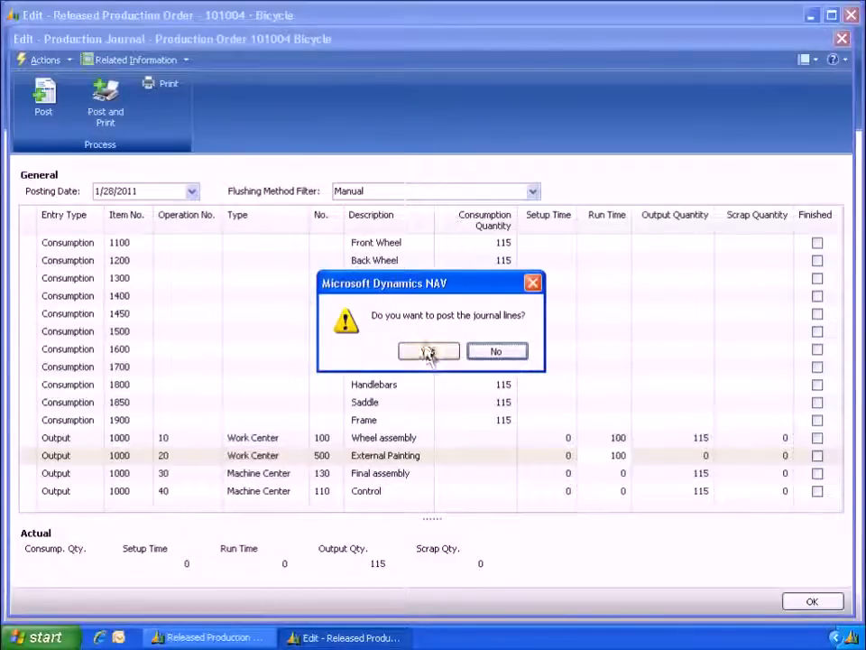
{"action": "left_click", "coordinate": [429, 354]}
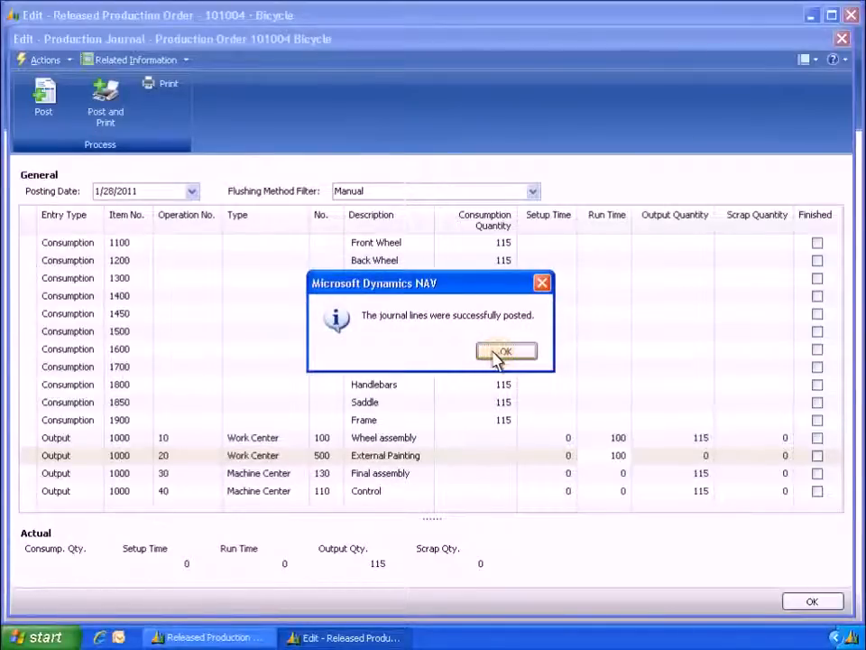
{"action": "left_click", "coordinate": [503, 353]}
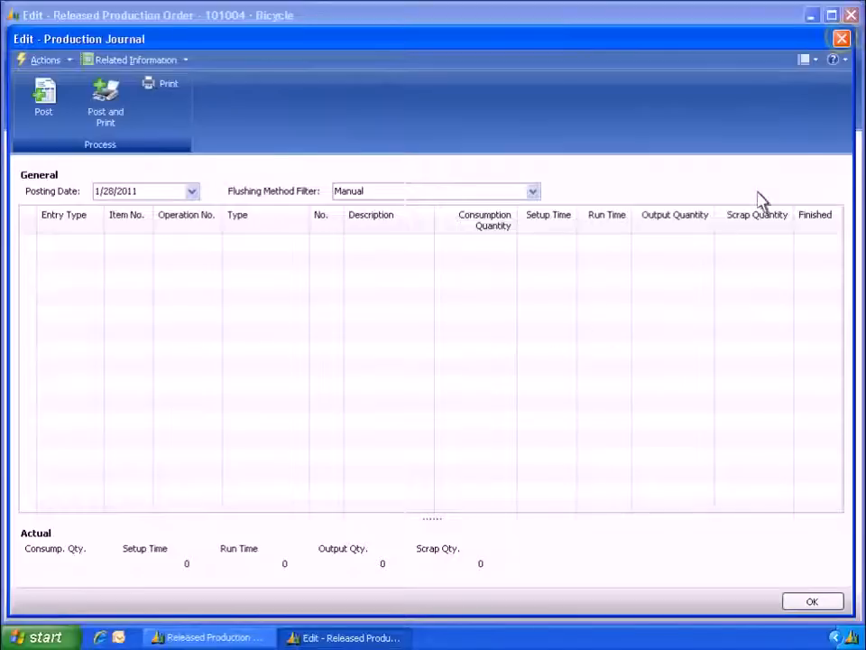
{"action": "left_click", "coordinate": [842, 40]}
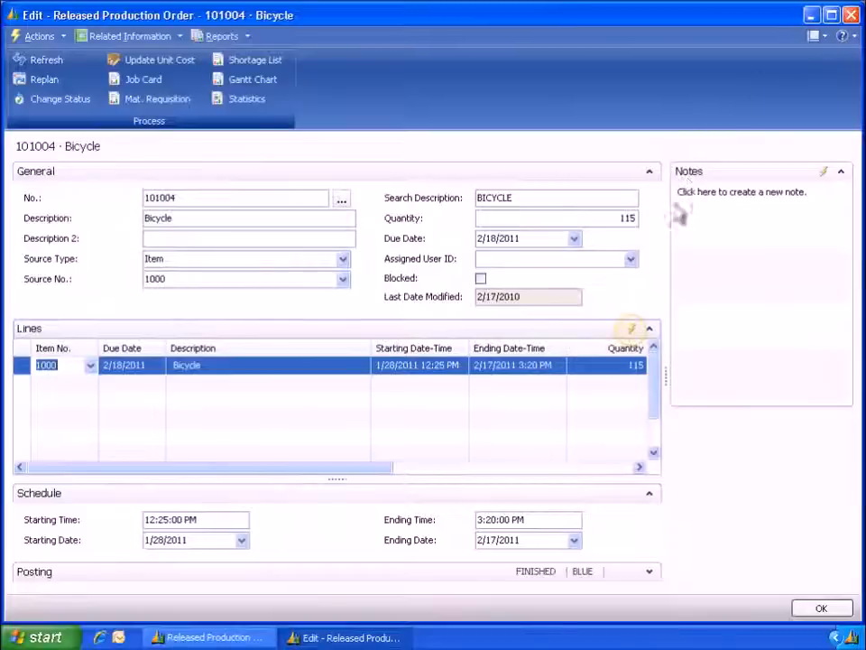
Step: Reopen the production journal for the Bicycle line of the released production order
{"action": "left_click", "coordinate": [633, 330]}
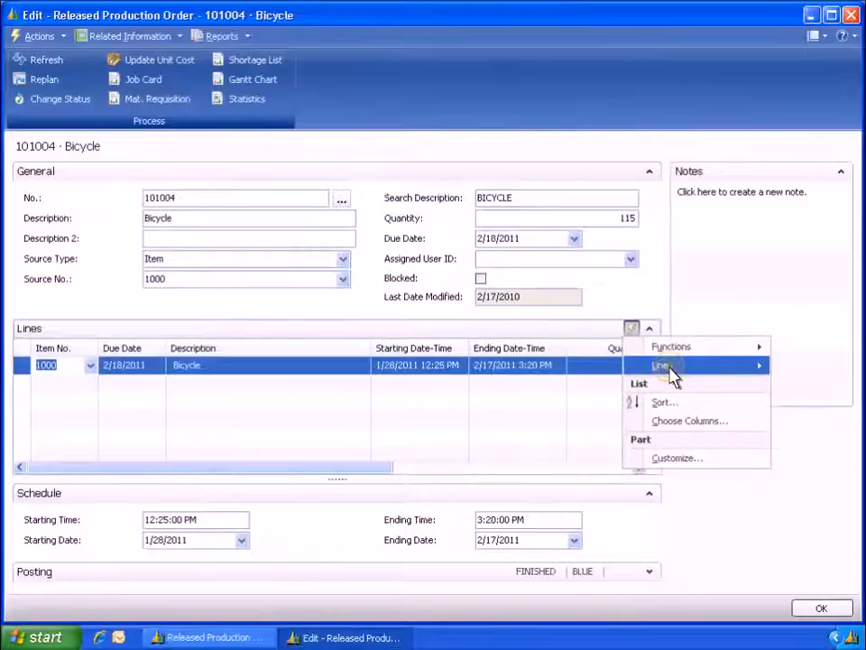
{"action": "left_click", "coordinate": [673, 375]}
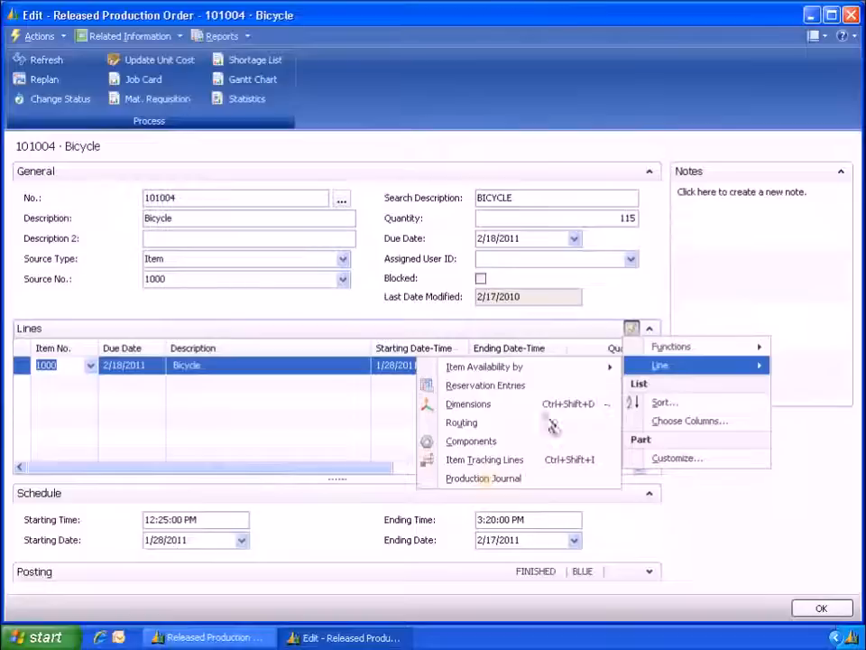
{"action": "left_click", "coordinate": [488, 479]}
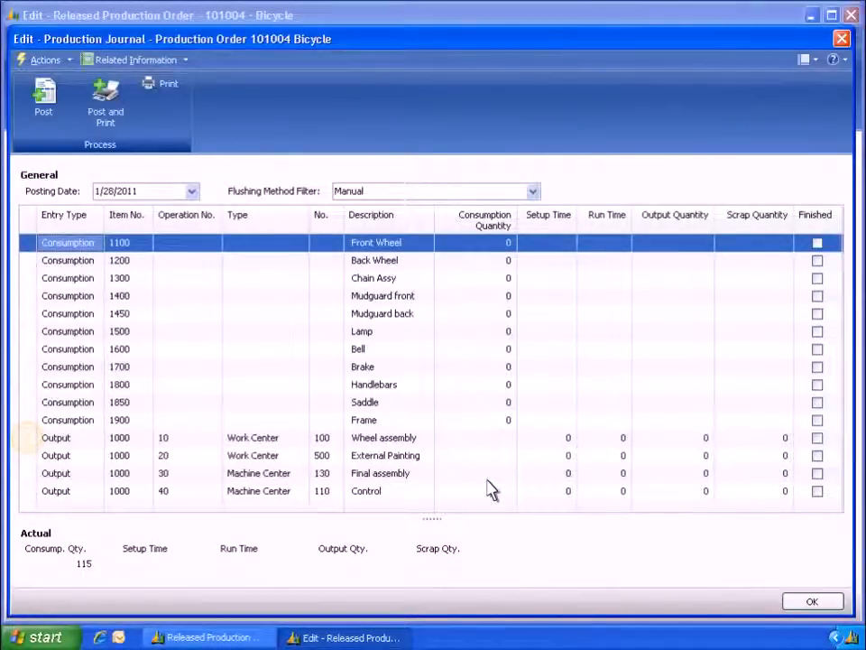
Step: Check the actual run time and output quantity of output operations 10 to 40, and close the journal and the production order
{"action": "left_click", "coordinate": [30, 440]}
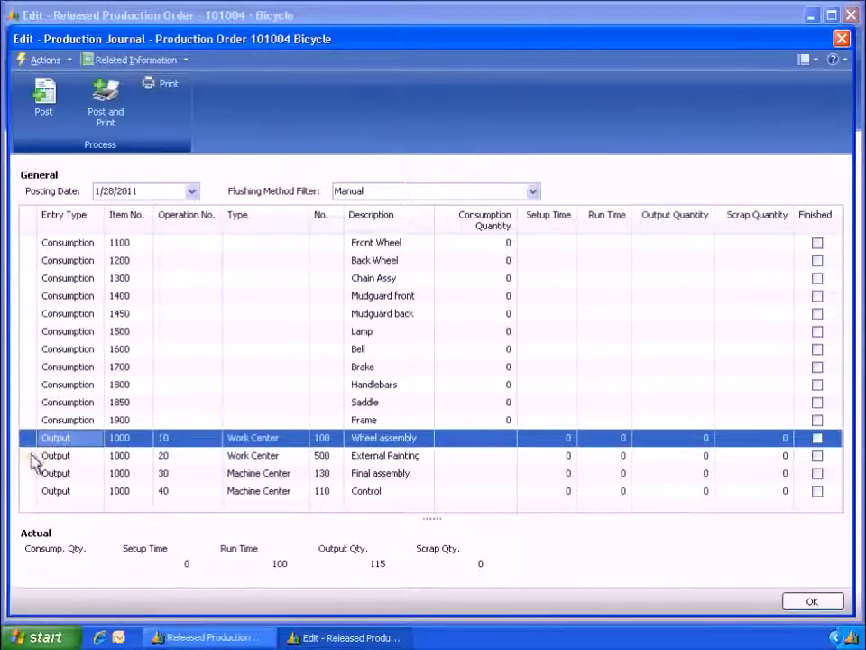
{"action": "left_click", "coordinate": [33, 459]}
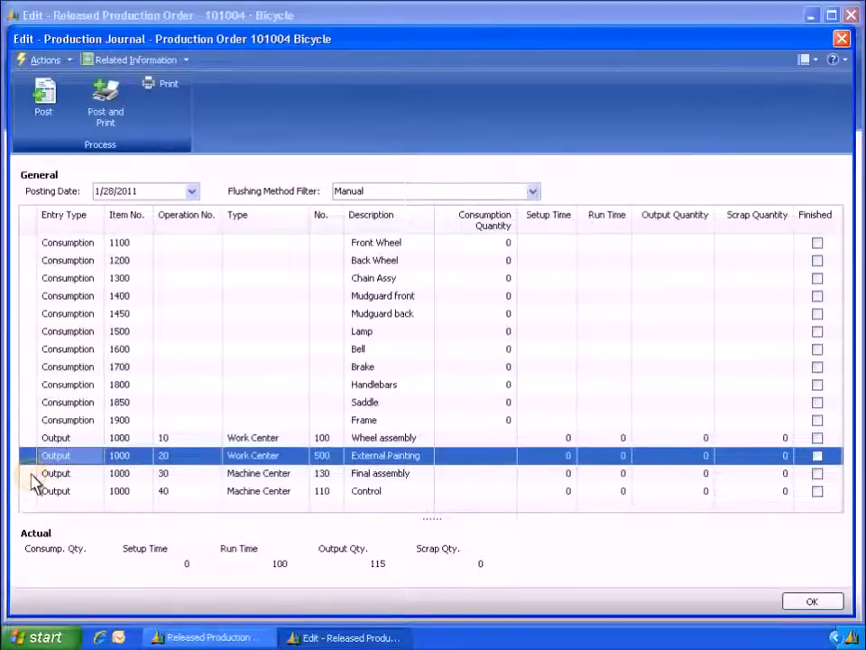
{"action": "left_click", "coordinate": [32, 476]}
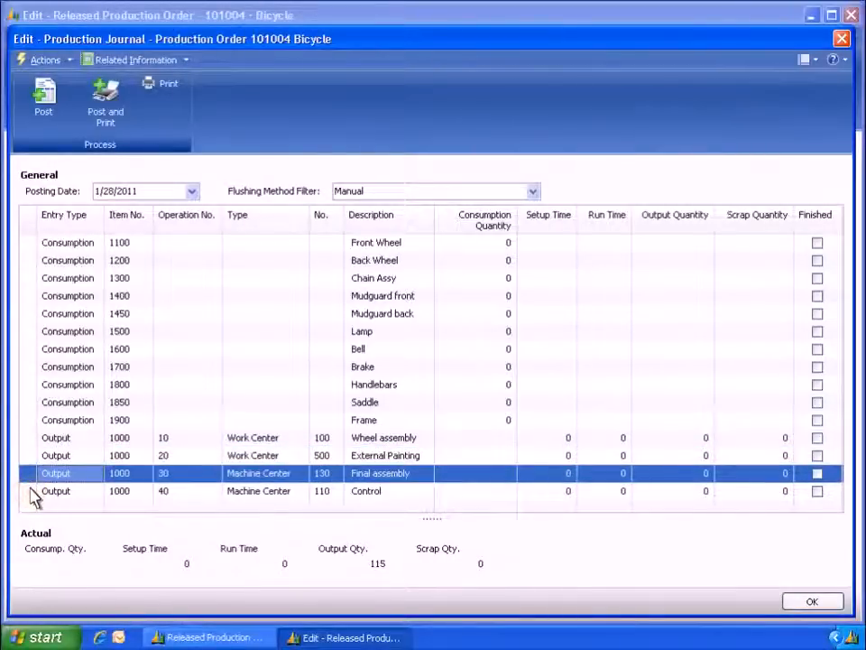
{"action": "left_click", "coordinate": [31, 490]}
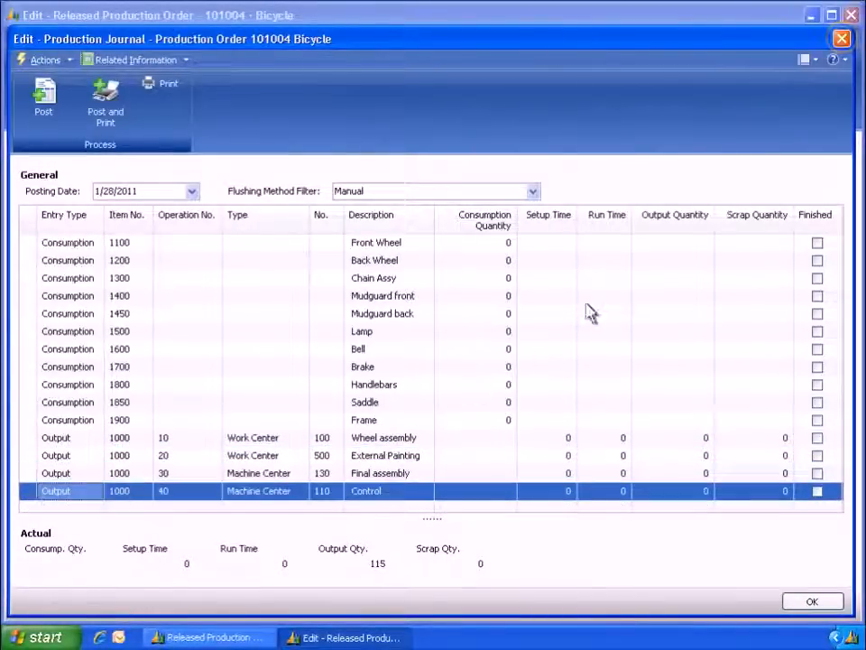
{"action": "left_click", "coordinate": [842, 39]}
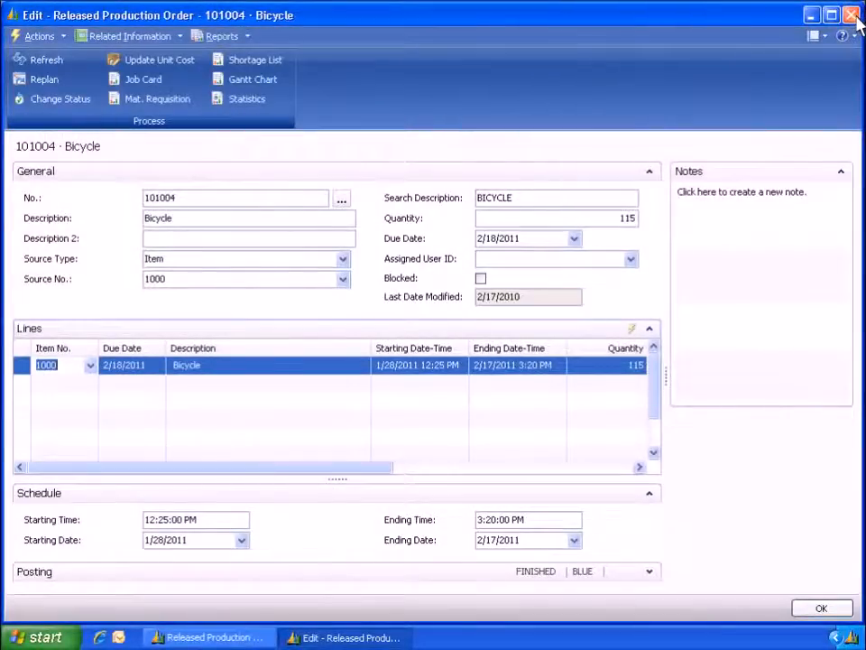
{"action": "left_click", "coordinate": [850, 15]}
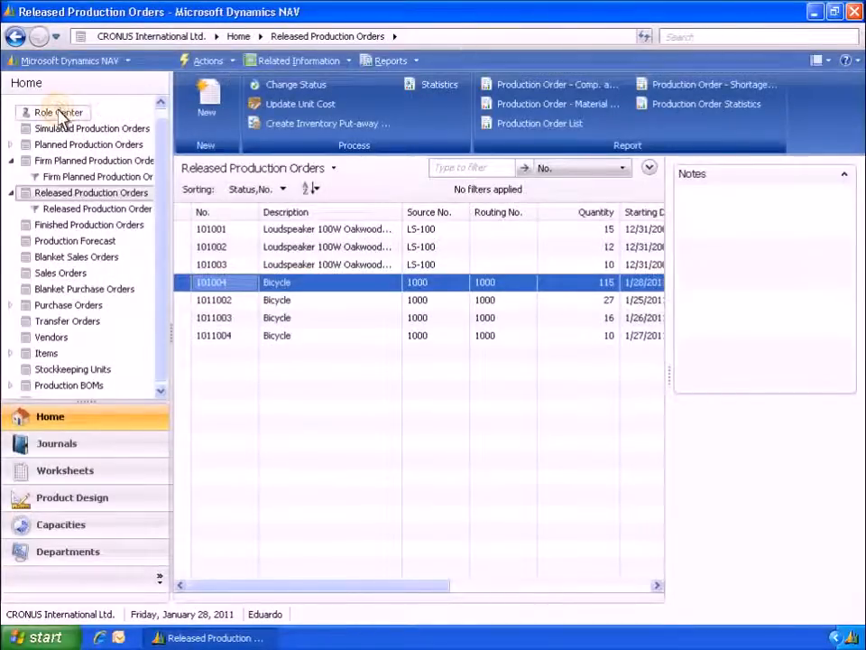